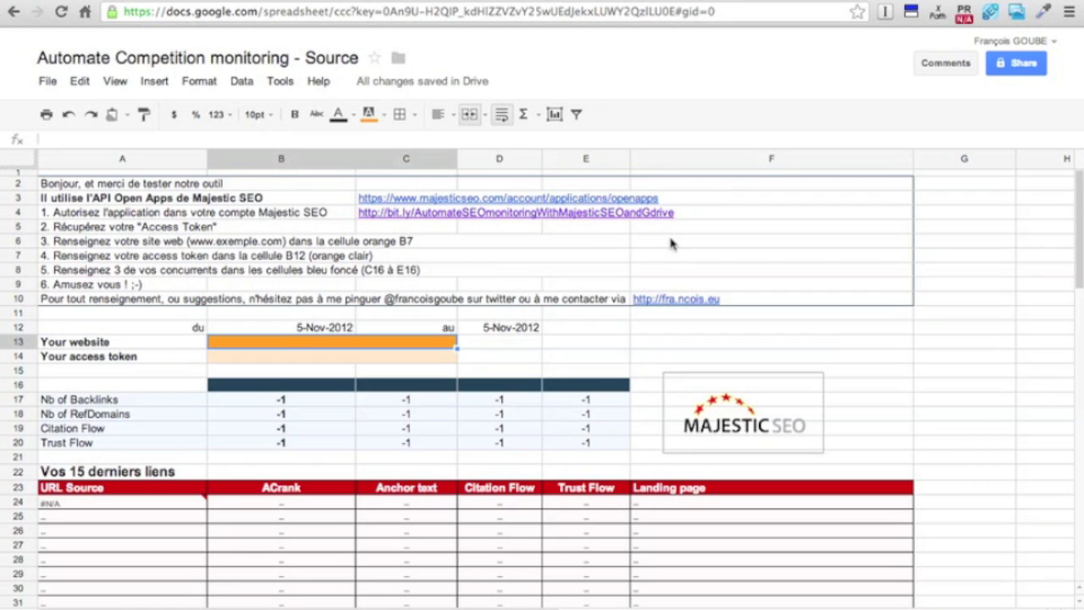
Open the Majestic SEO authorisation link from row 4 and grant the Competition monitoring app access to the account.
{"action": "left_click", "coordinate": [281, 213]}
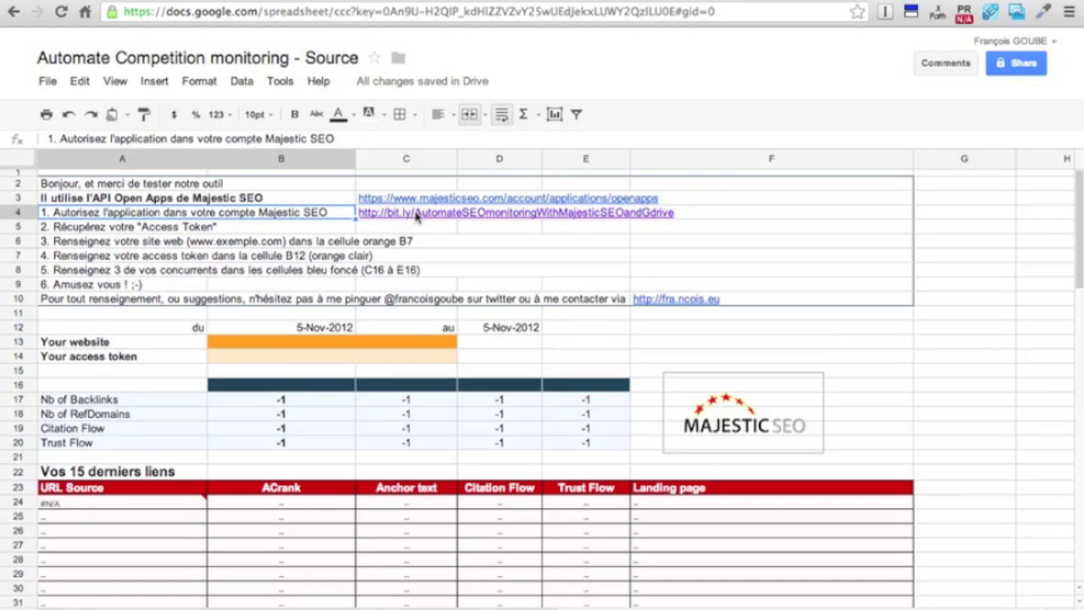
{"action": "left_click", "coordinate": [416, 216]}
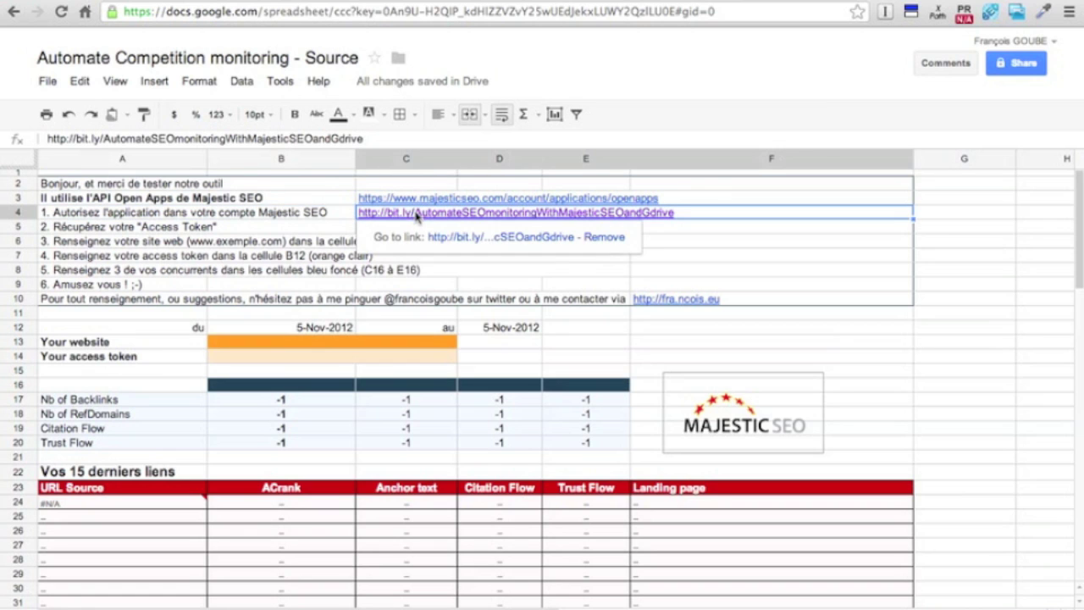
{"action": "left_click", "coordinate": [476, 240]}
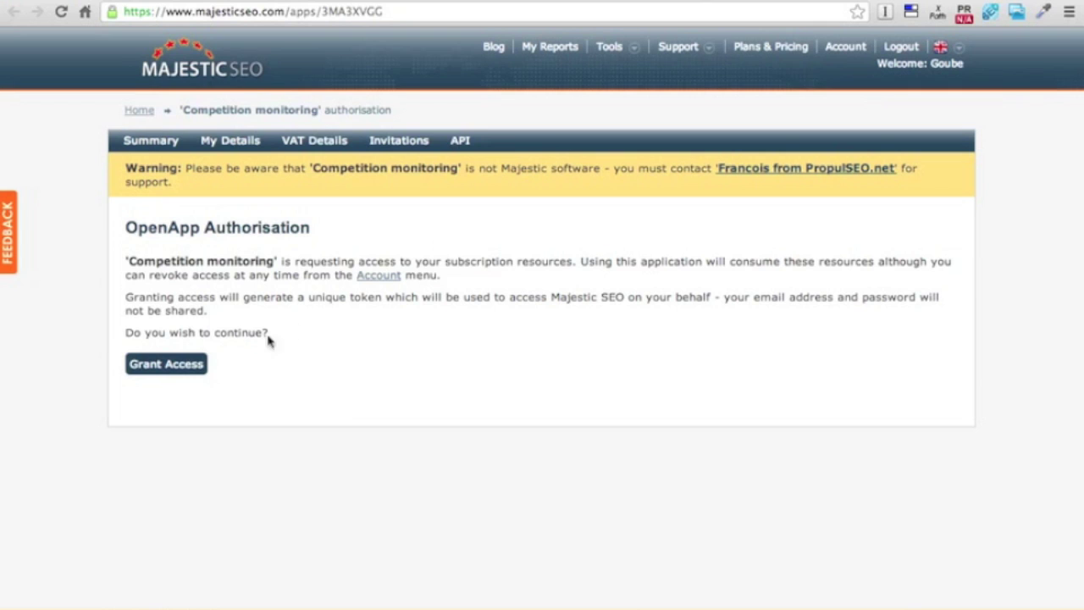
{"action": "left_click", "coordinate": [175, 366]}
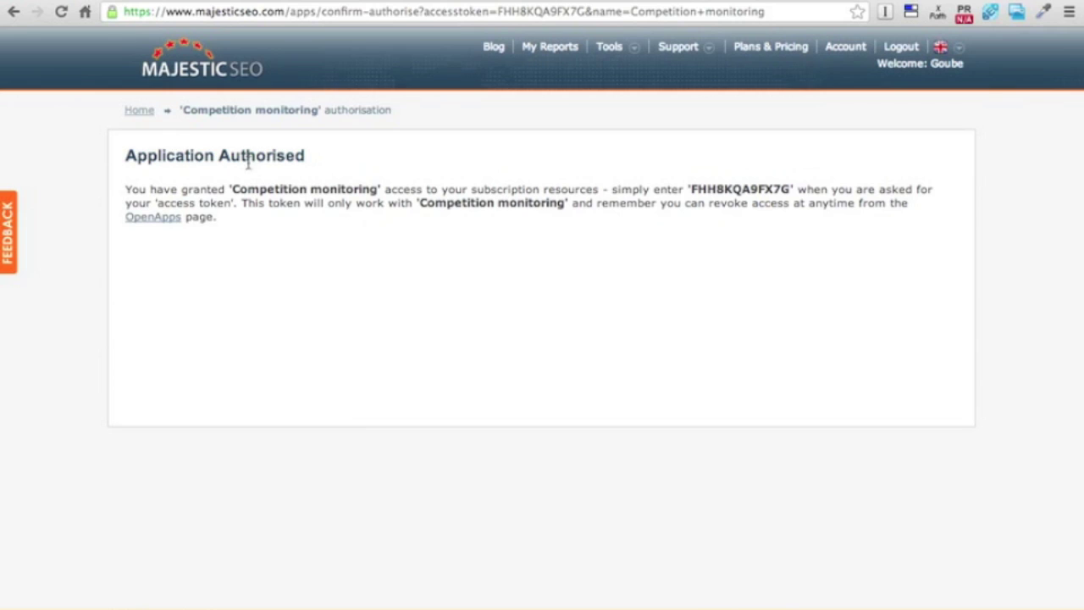
Copy the access token of the first Competition monitoring entry on the OpenApps page, and select the spreadsheet's website cell B13.
{"action": "left_click", "coordinate": [168, 219]}
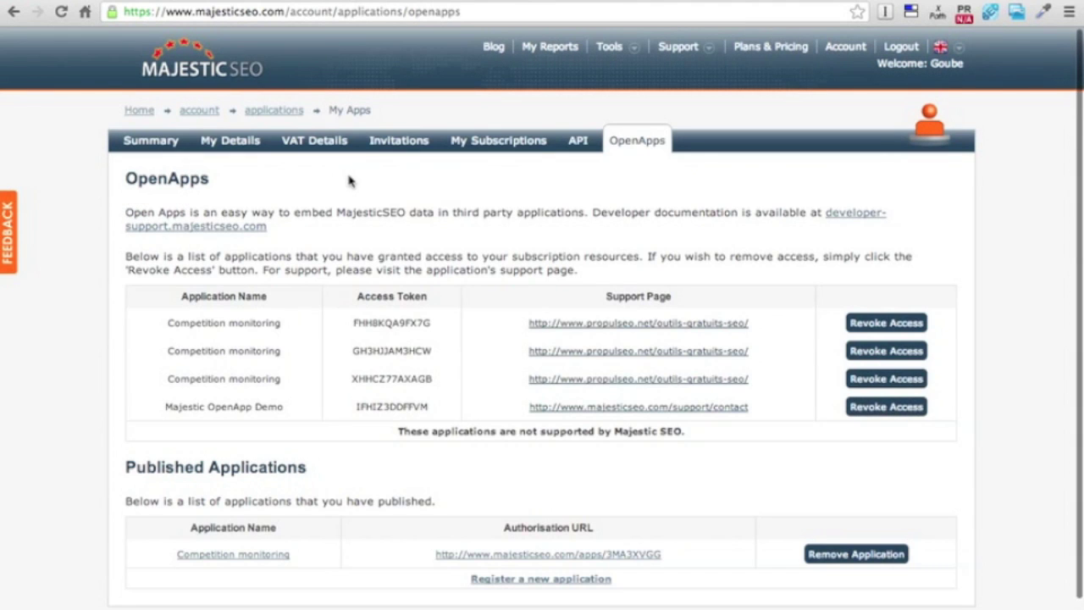
{"action": "left_click_drag", "start_coordinate": [169, 322], "coordinate": [288, 323]}
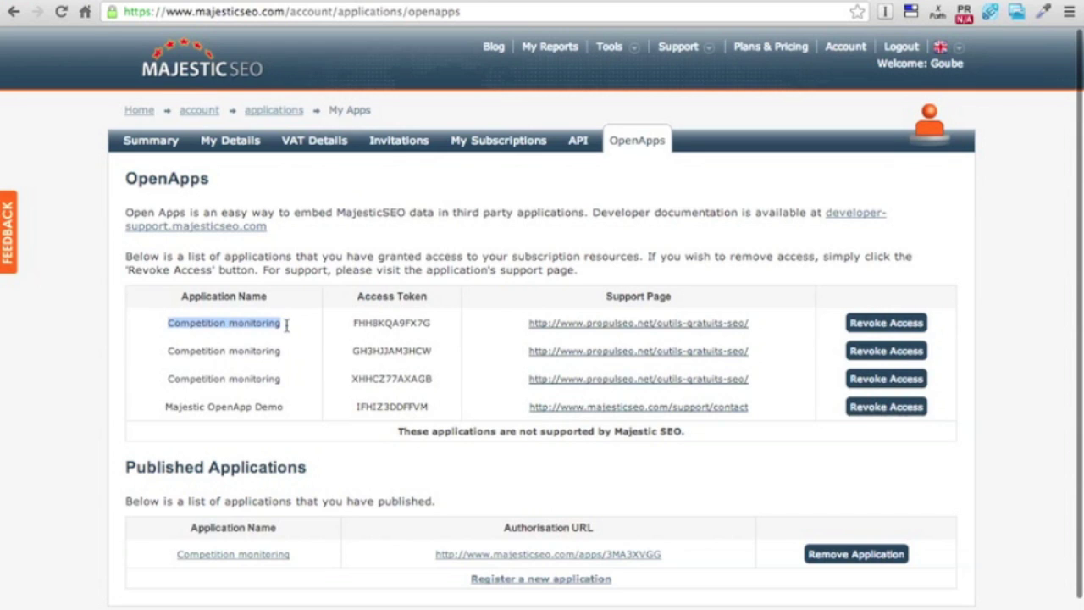
{"action": "double_click", "coordinate": [383, 320]}
{"action": "key", "text": "super+c"}
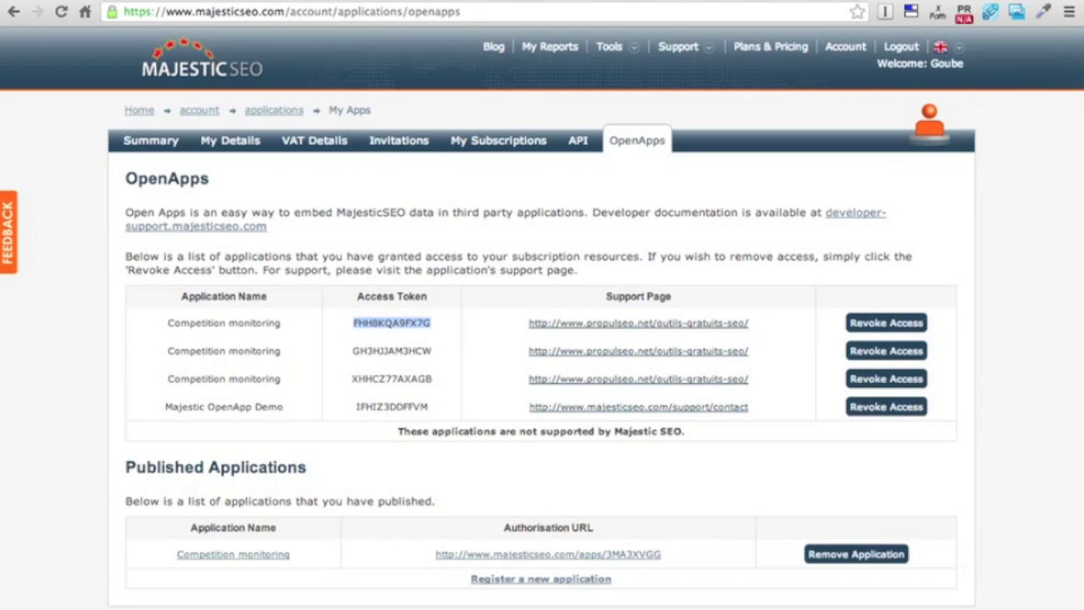
{"action": "key", "text": "ctrl+shift+Tab"}
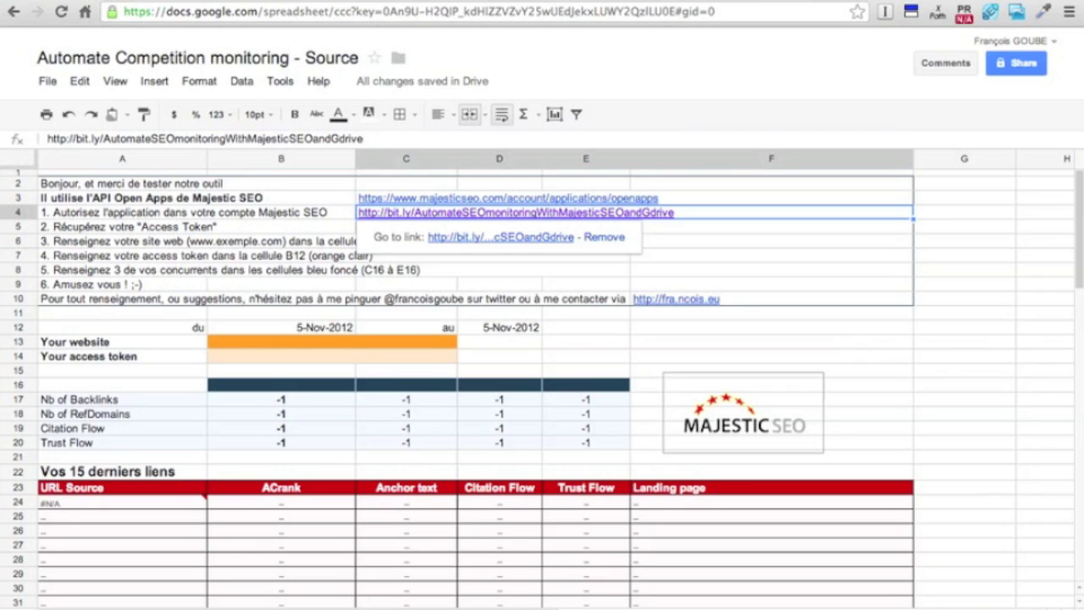
{"action": "left_click", "coordinate": [285, 349]}
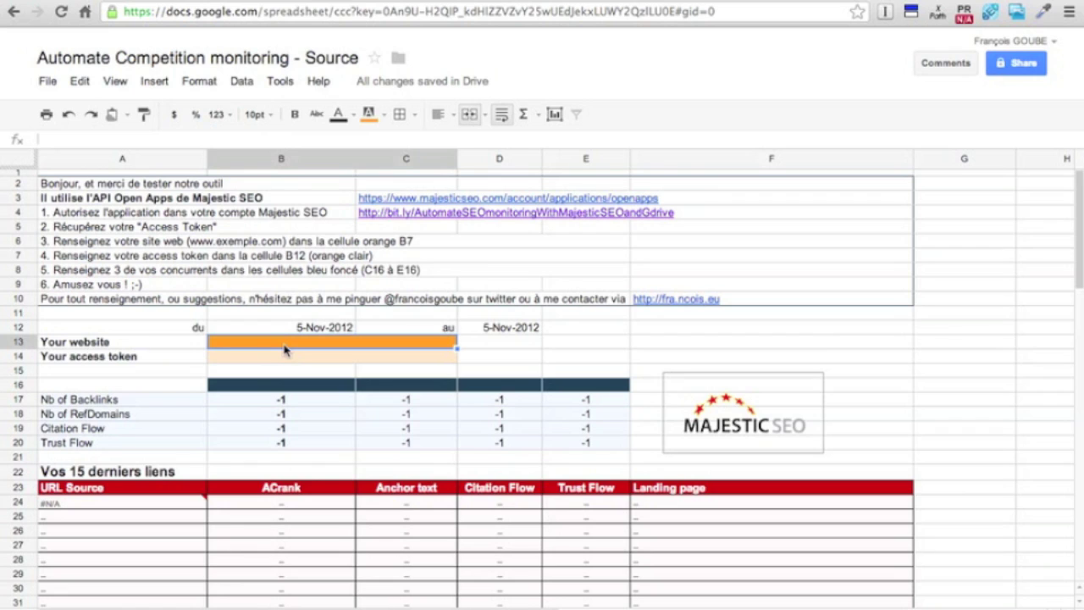
{"action": "key", "text": "super+v"}
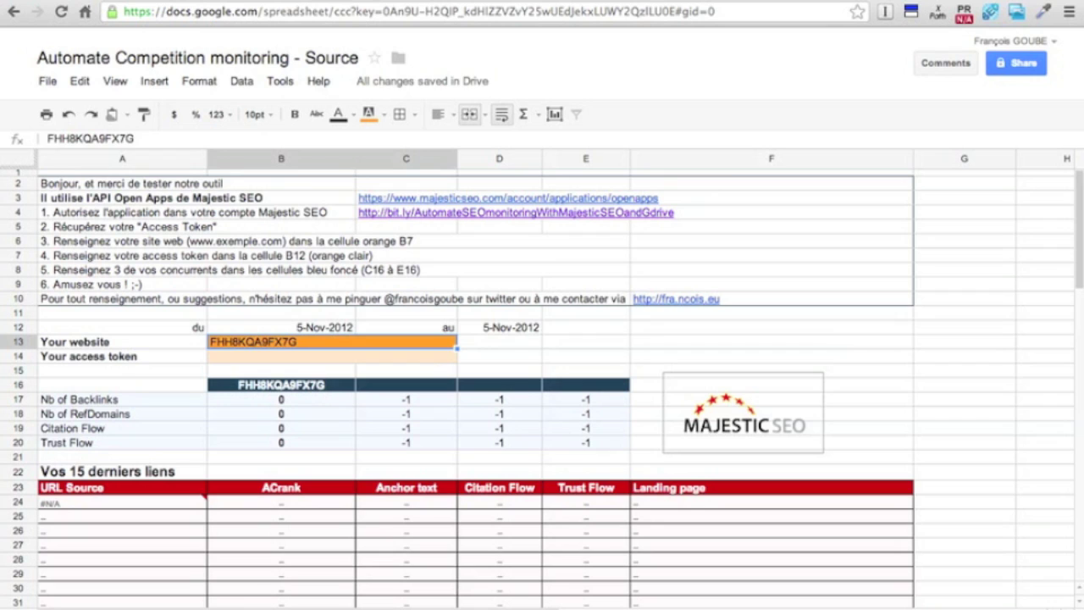
{"action": "key", "text": "Delete"}
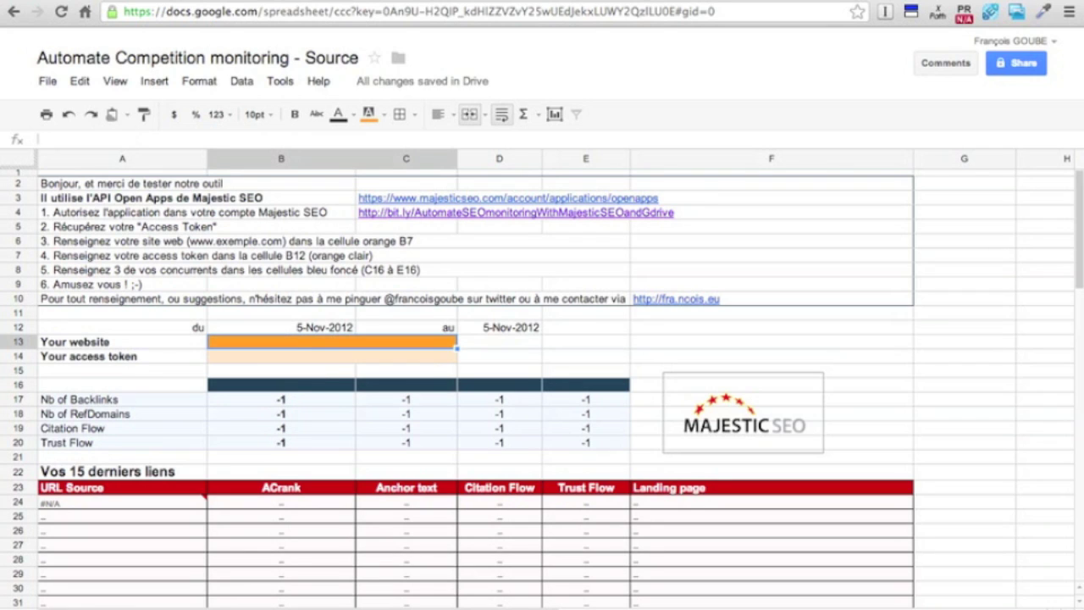
{"action": "key", "text": "super+v"}
{"action": "key", "text": "Delete"}
{"action": "type", "text": "www.sarenza.com"}
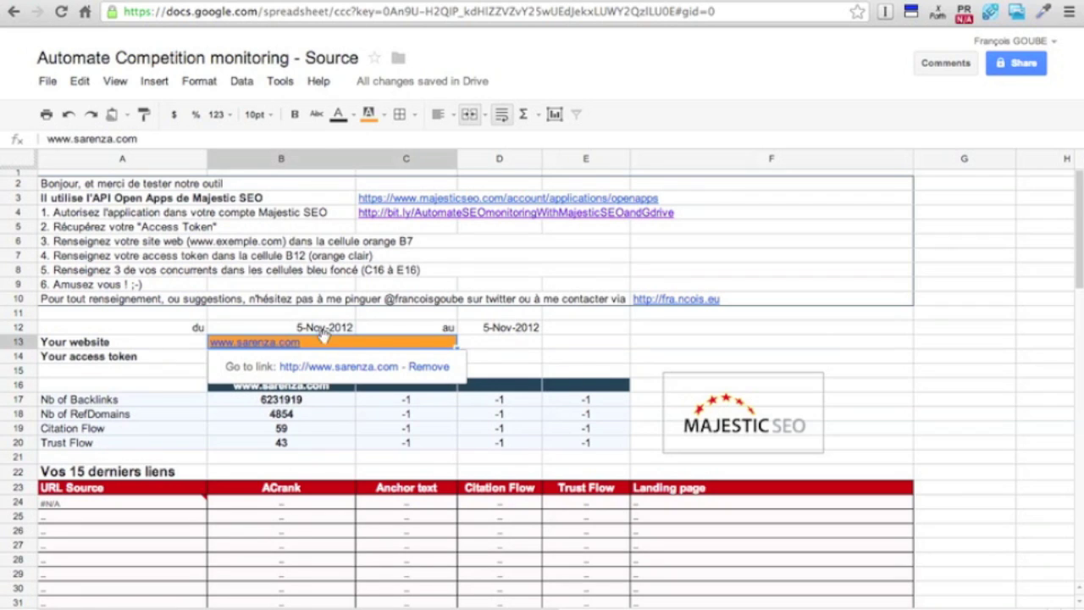
{"action": "left_click", "coordinate": [582, 360]}
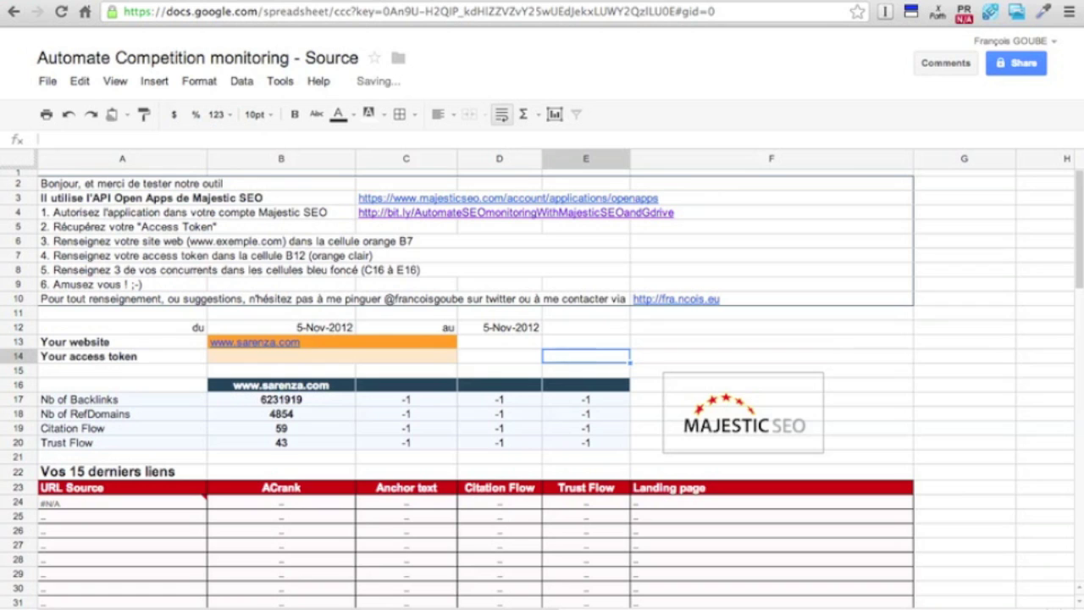
{"action": "scroll", "coordinate": [497, 387], "scroll_direction": "right", "scroll_amount": 2}
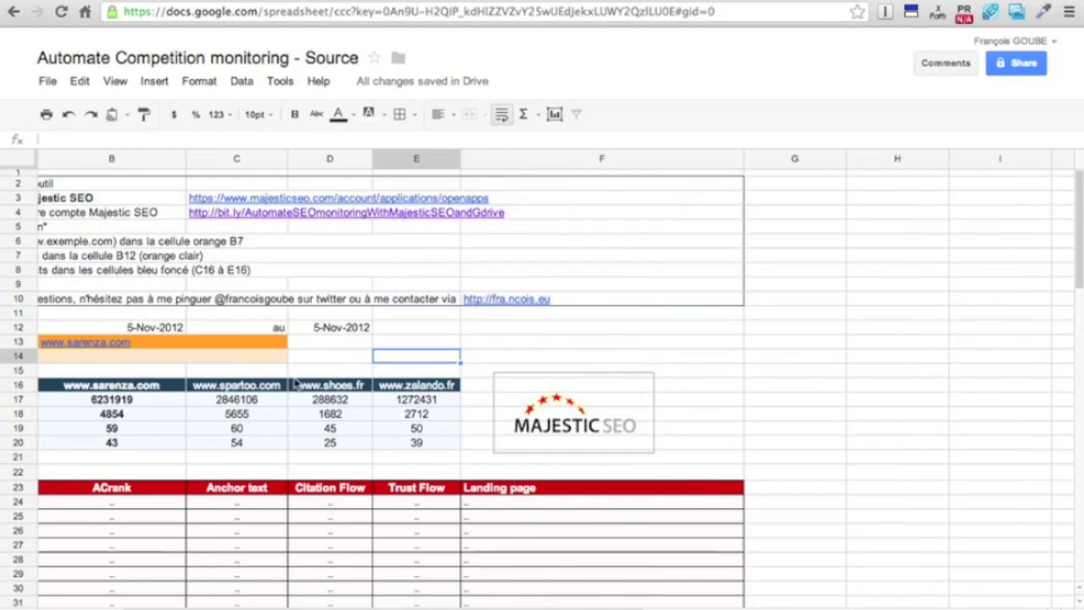
{"action": "scroll", "coordinate": [295, 384], "scroll_direction": "left", "scroll_amount": 2}
{"action": "left_click_drag", "start_coordinate": [385, 388], "coordinate": [561, 392]}
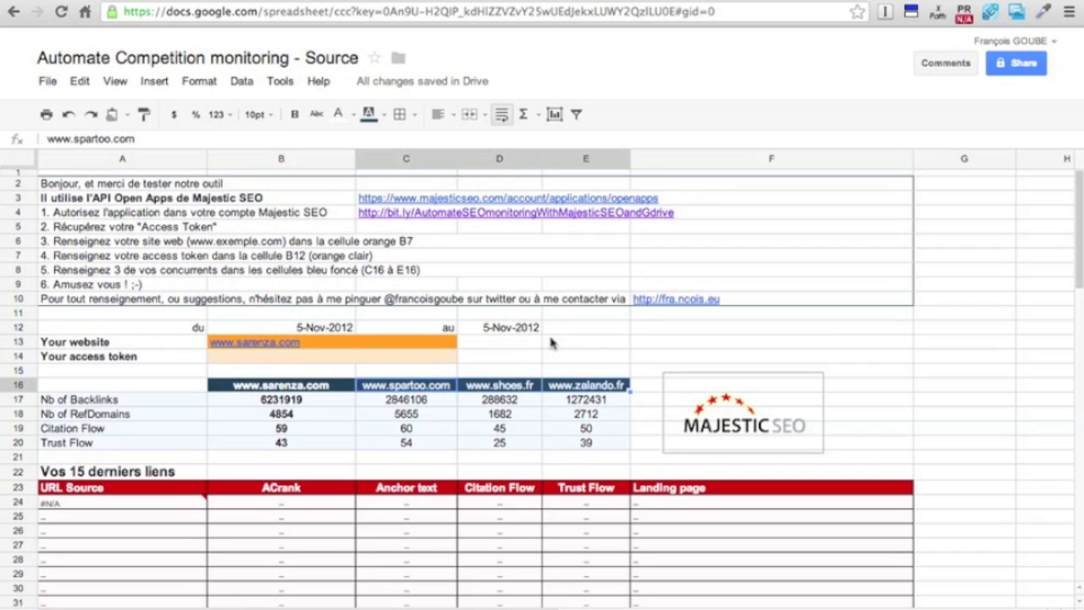
Paste the copied access token into the light orange access token cell, B14.
{"action": "left_click", "coordinate": [359, 359]}
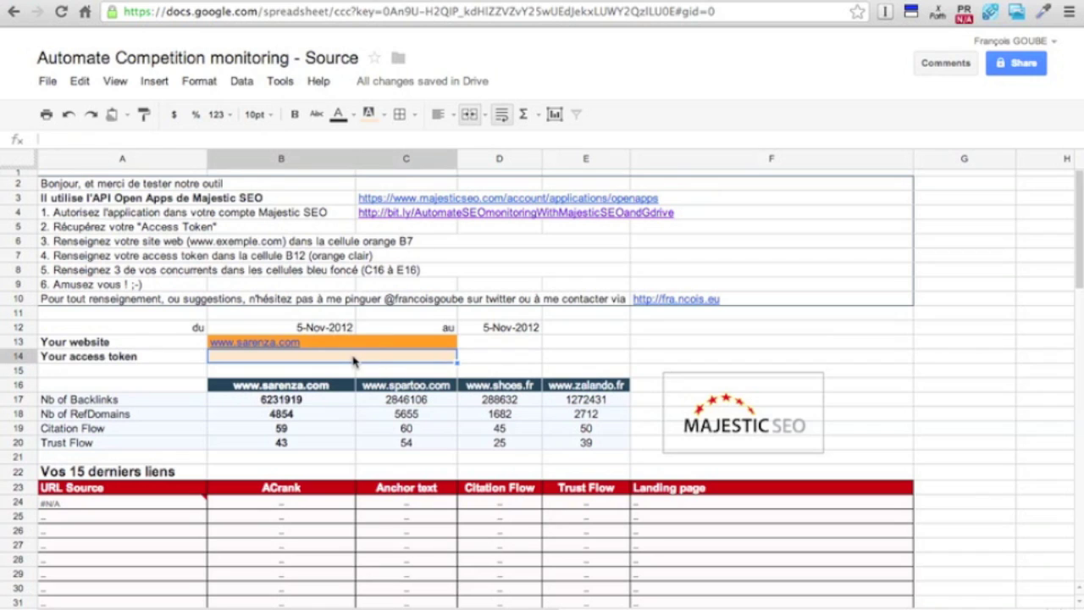
{"action": "key", "text": "ctrl+v"}
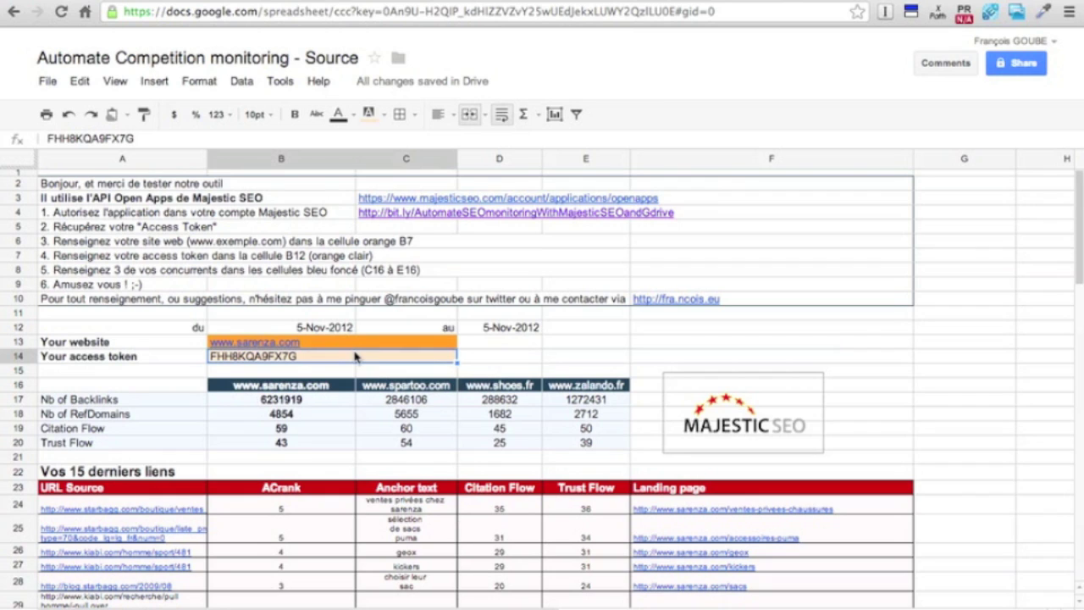
{"action": "left_click", "coordinate": [255, 400]}
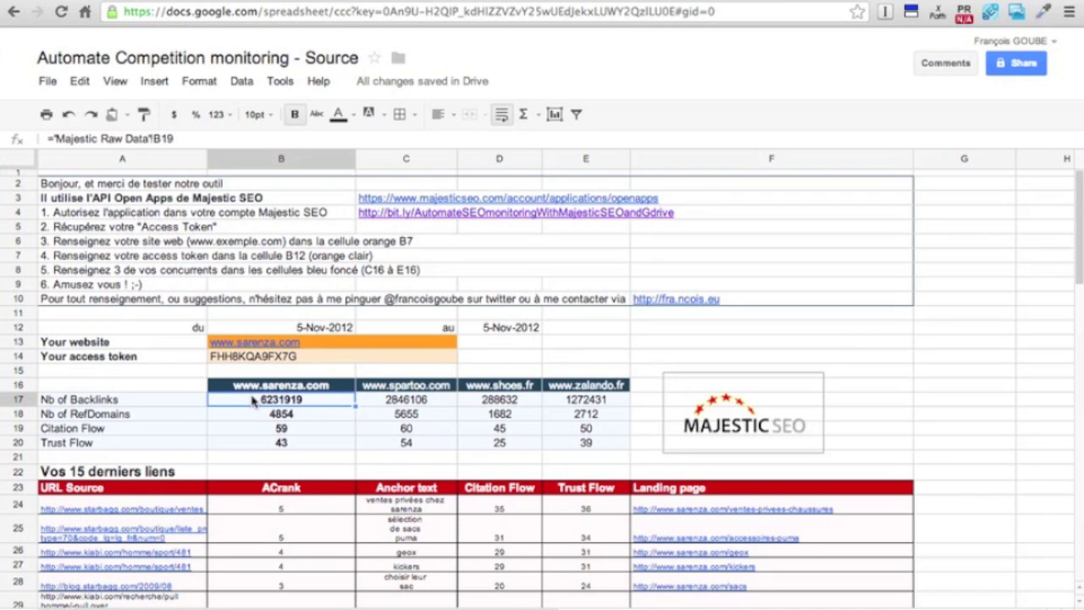
{"action": "left_click_drag", "start_coordinate": [305, 386], "coordinate": [303, 440]}
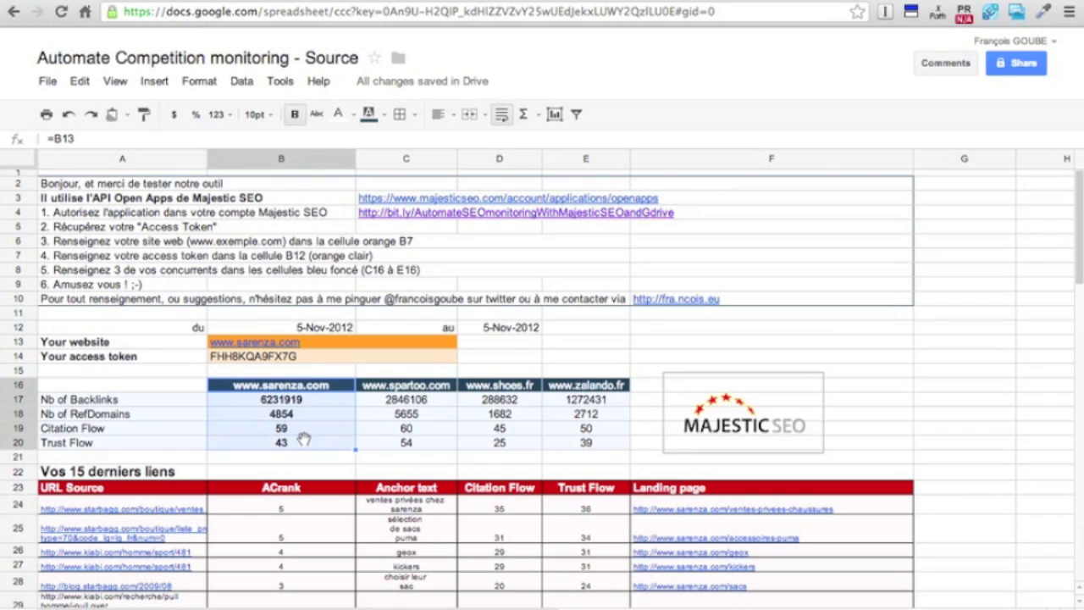
{"action": "left_click", "coordinate": [385, 419]}
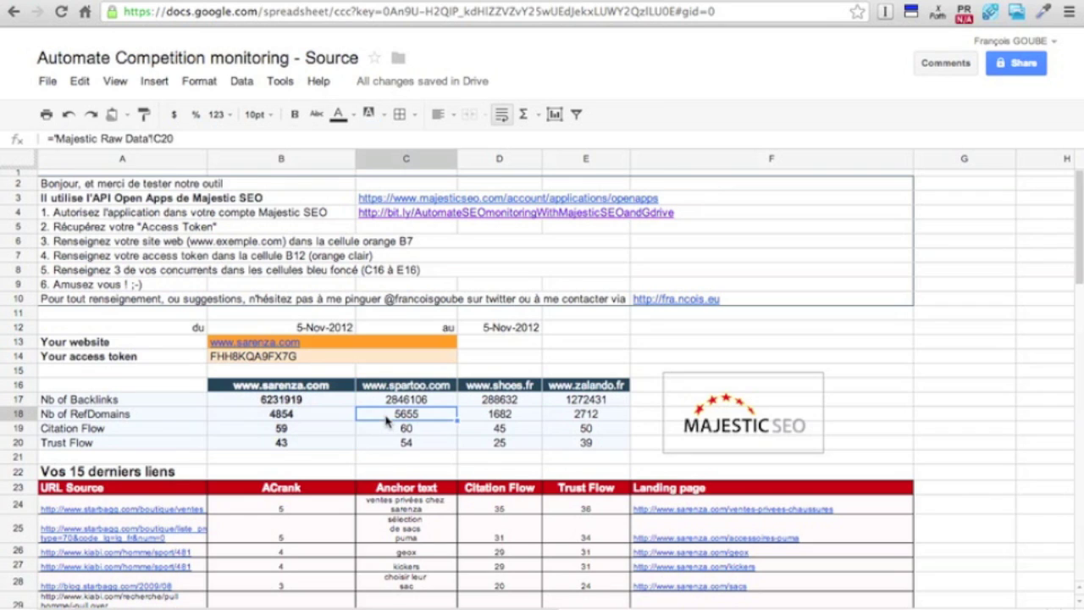
{"action": "left_click", "coordinate": [305, 412]}
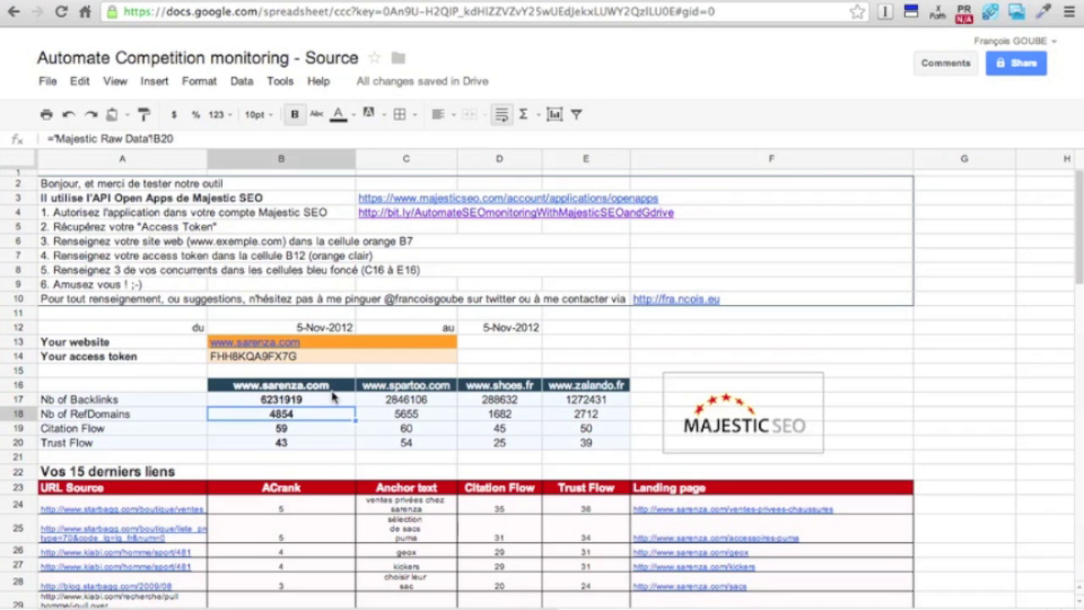
{"action": "left_click", "coordinate": [310, 430]}
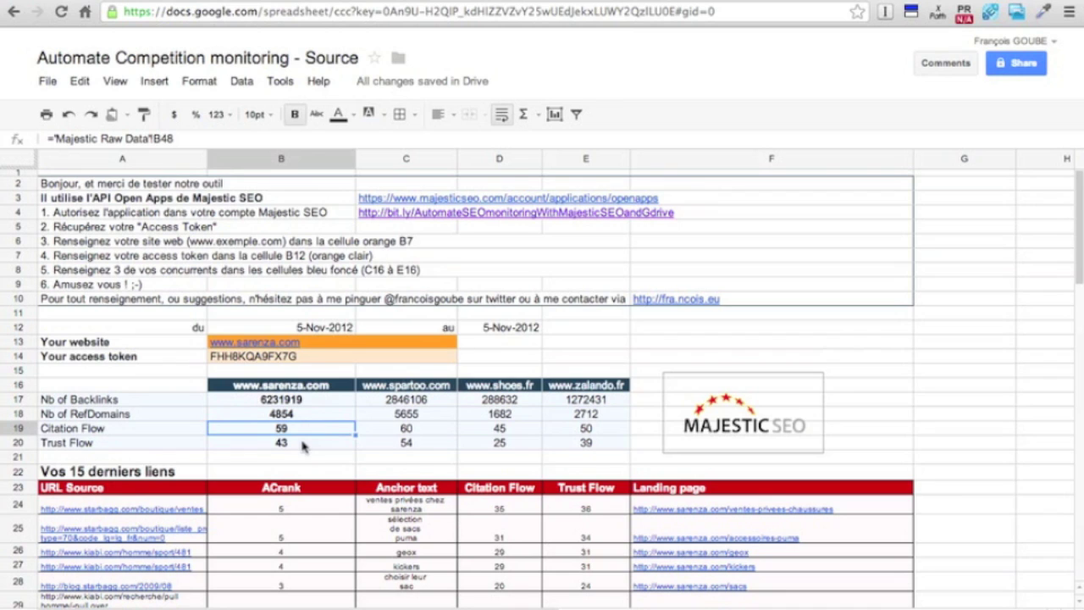
{"action": "left_click", "coordinate": [304, 444]}
{"action": "left_click", "coordinate": [303, 434]}
{"action": "left_click", "coordinate": [300, 444]}
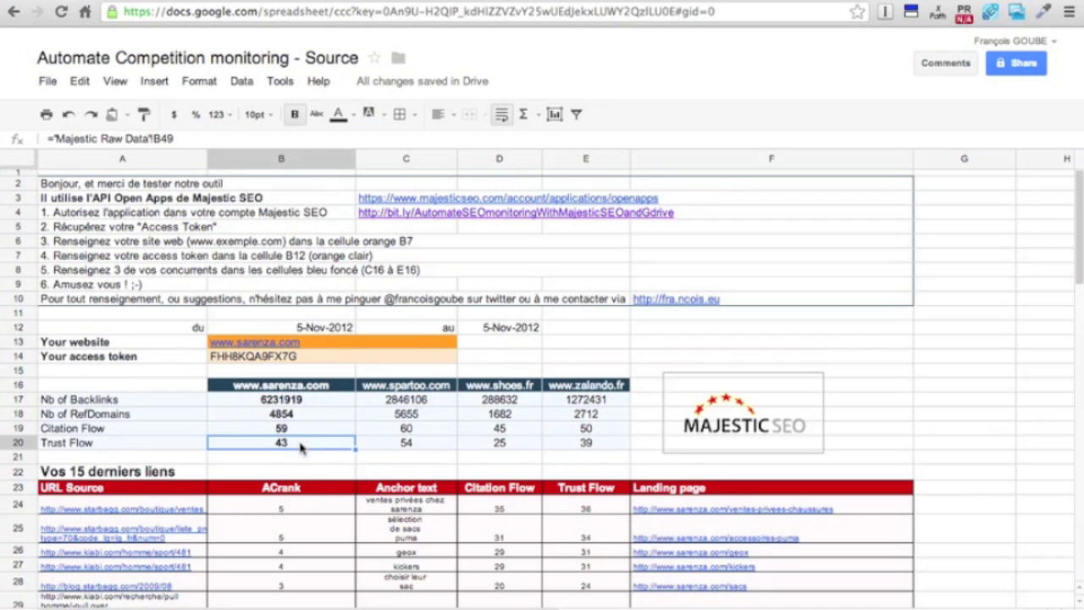
{"action": "left_click", "coordinate": [446, 431]}
{"action": "left_click_drag", "start_coordinate": [427, 403], "coordinate": [555, 451]}
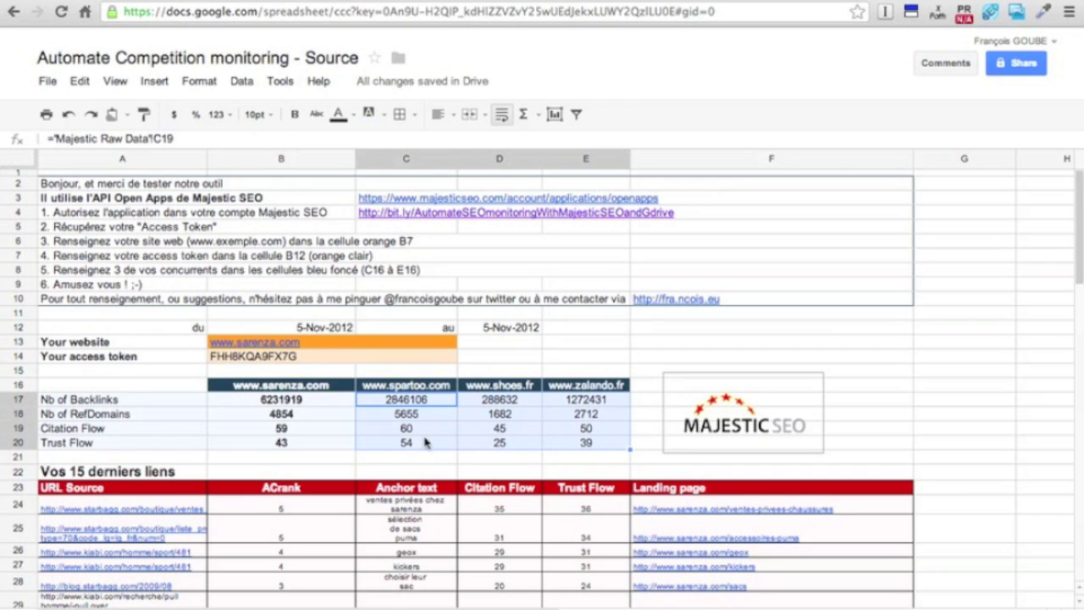
{"action": "left_click", "coordinate": [364, 458]}
{"action": "scroll", "coordinate": [310, 452], "scroll_direction": "down", "scroll_amount": 5}
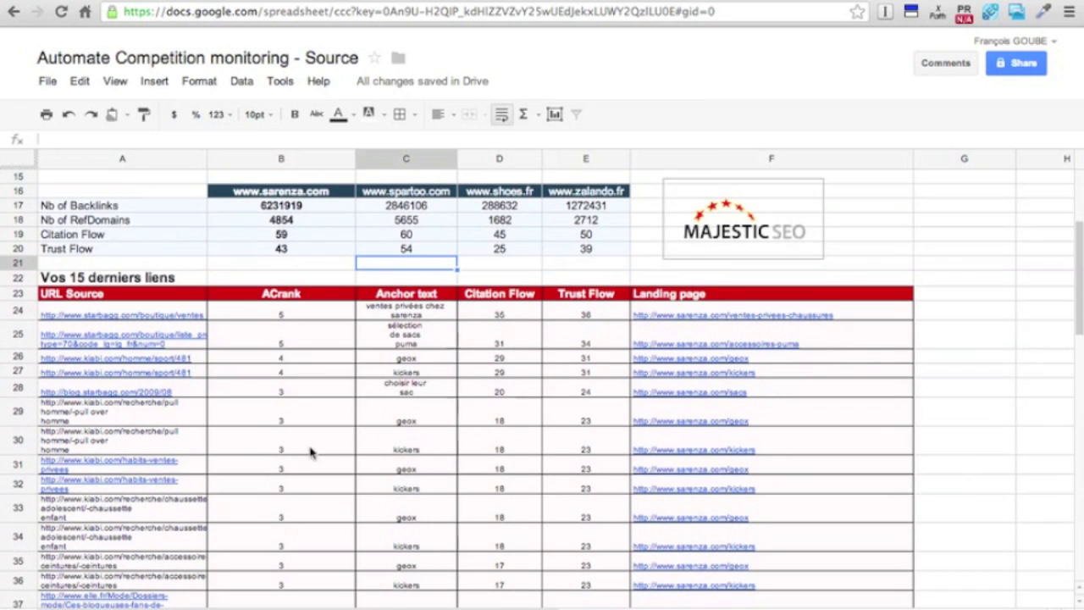
{"action": "scroll", "coordinate": [310, 453], "scroll_direction": "down", "scroll_amount": 1}
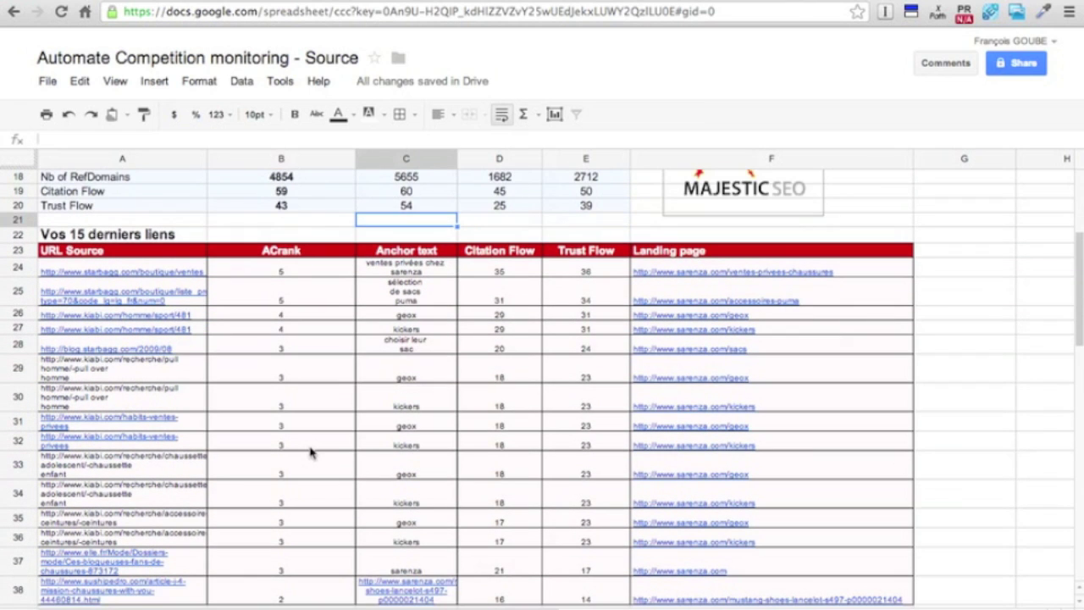
{"action": "scroll", "coordinate": [310, 453], "scroll_direction": "down", "scroll_amount": 1}
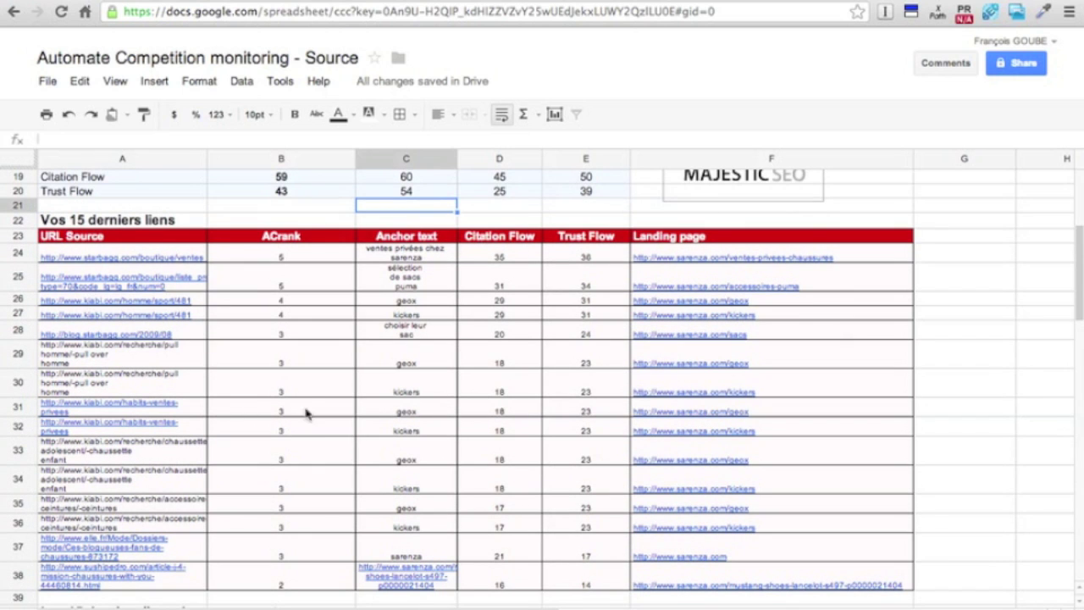
{"action": "left_click", "coordinate": [294, 316]}
{"action": "scroll", "coordinate": [291, 368], "scroll_direction": "down", "scroll_amount": 3}
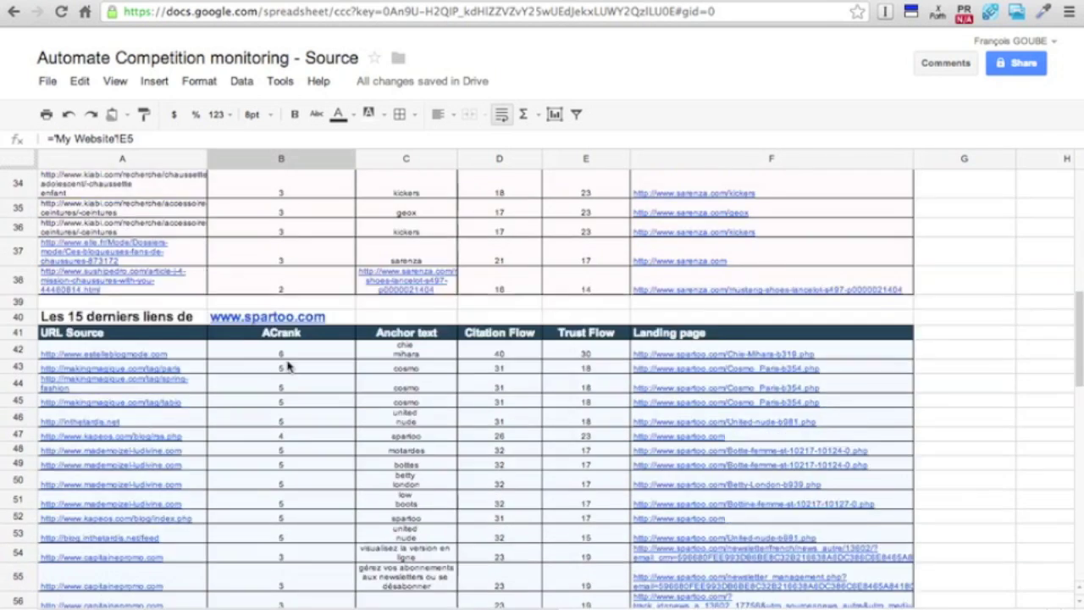
{"action": "scroll", "coordinate": [287, 366], "scroll_direction": "down", "scroll_amount": 2}
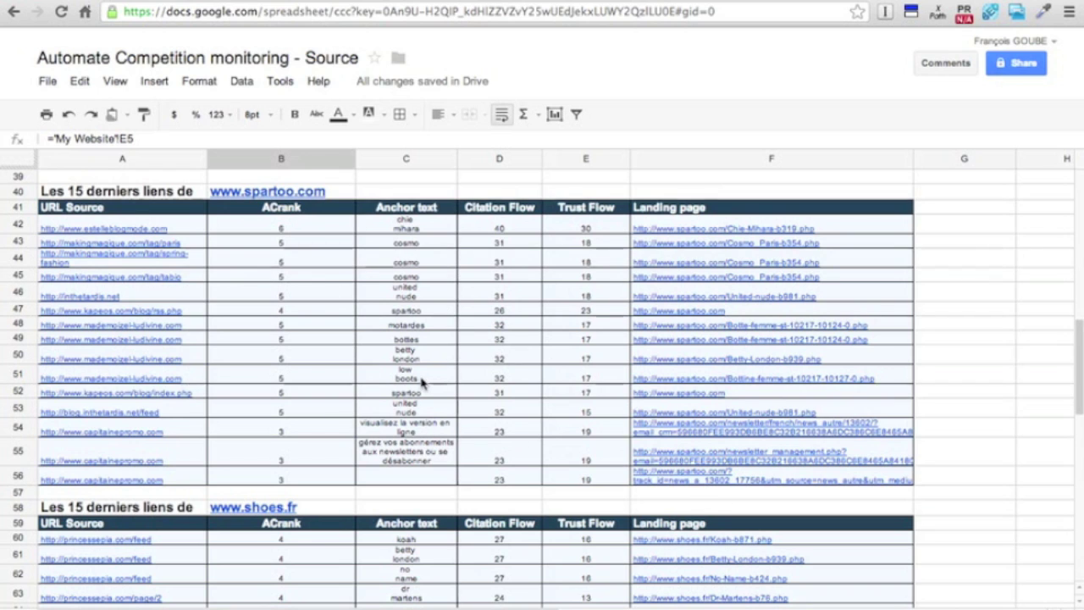
{"action": "scroll", "coordinate": [422, 383], "scroll_direction": "down", "scroll_amount": 5}
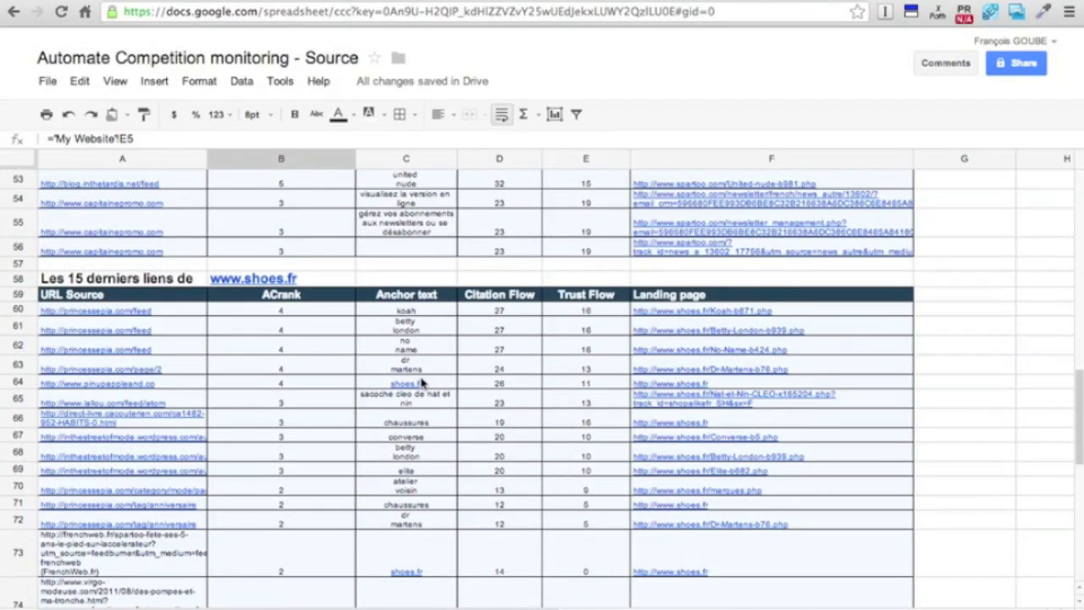
{"action": "scroll", "coordinate": [439, 374], "scroll_direction": "down", "scroll_amount": 1}
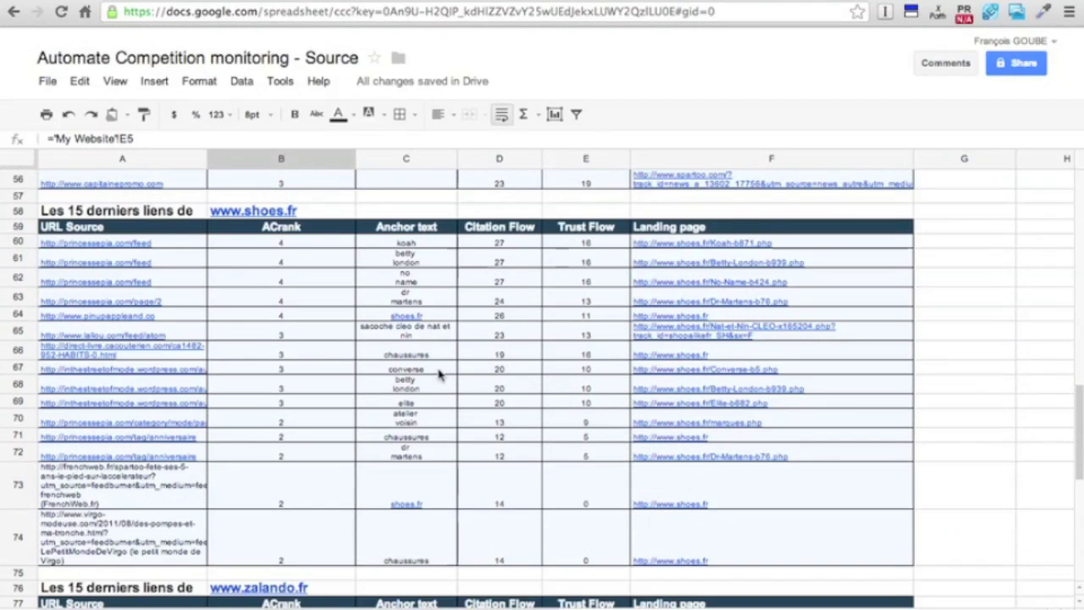
{"action": "scroll", "coordinate": [417, 484], "scroll_direction": "down", "scroll_amount": 5}
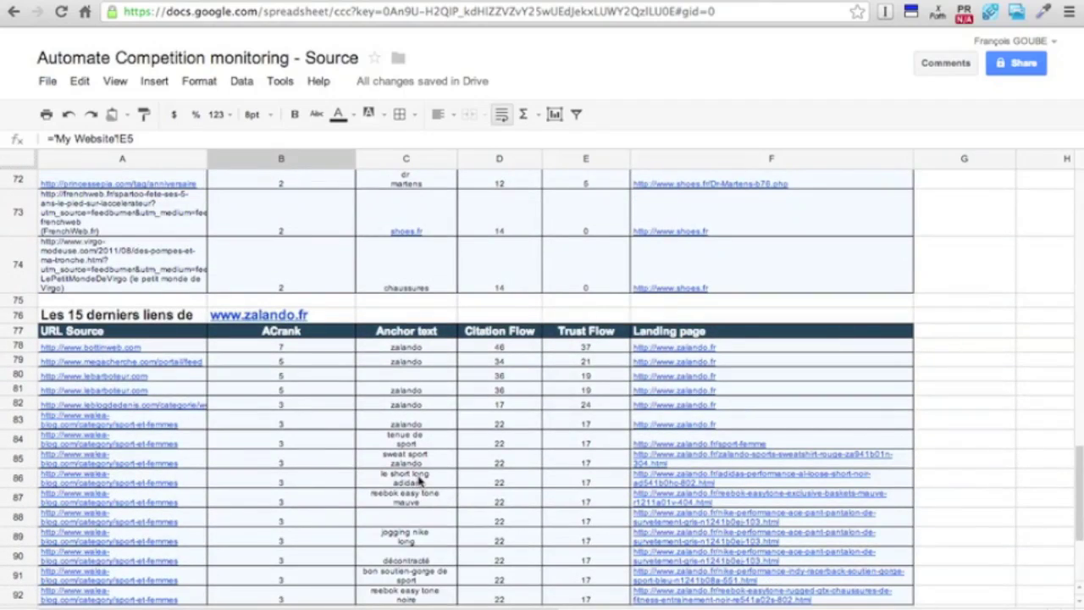
{"action": "scroll", "coordinate": [420, 481], "scroll_direction": "up", "scroll_amount": 5}
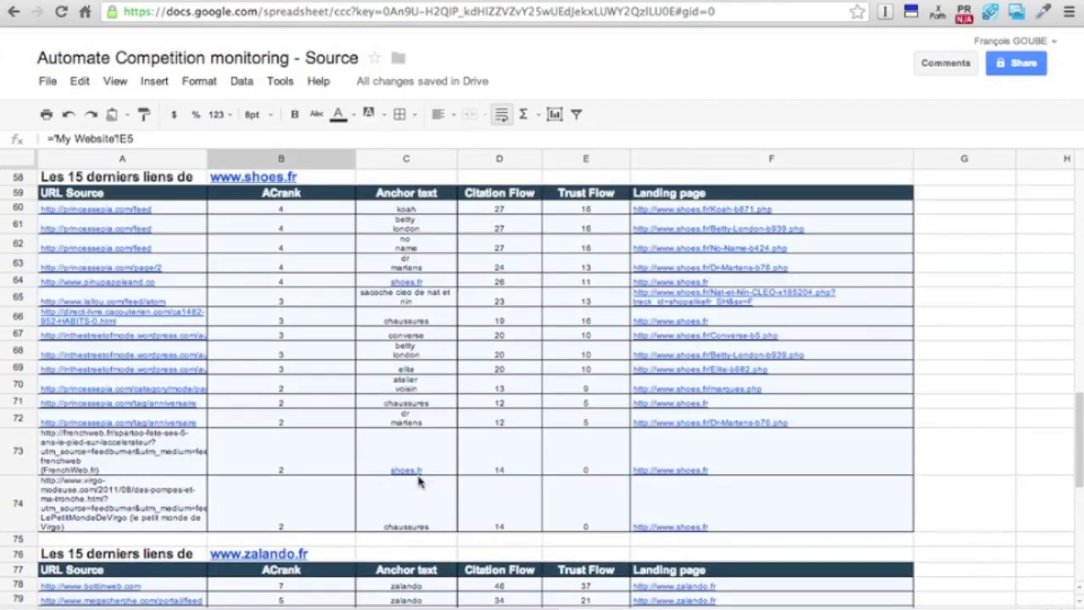
{"action": "left_click", "coordinate": [425, 229]}
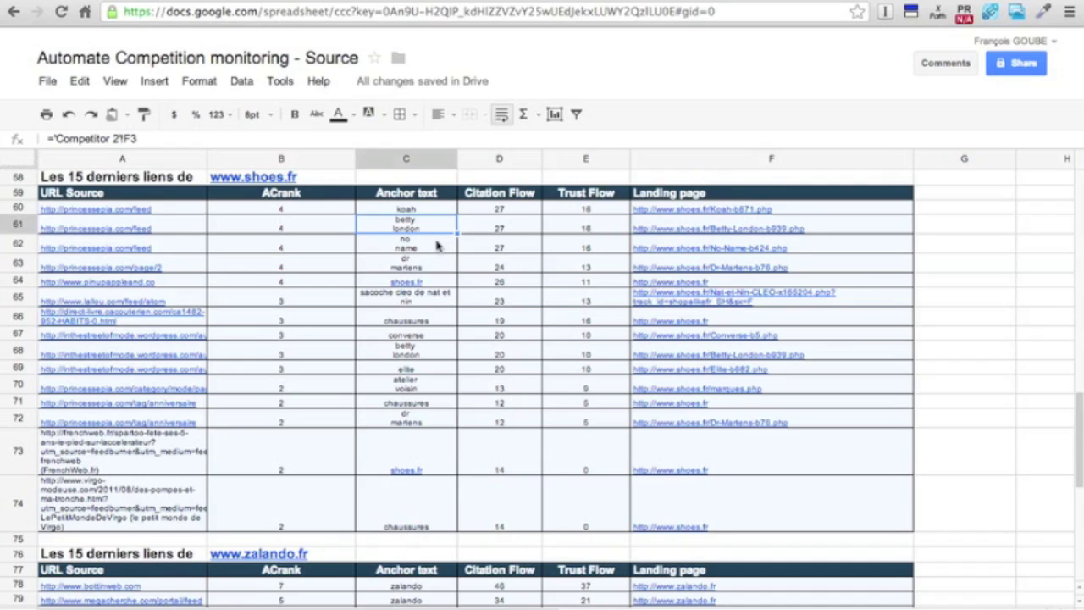
{"action": "left_click", "coordinate": [432, 357]}
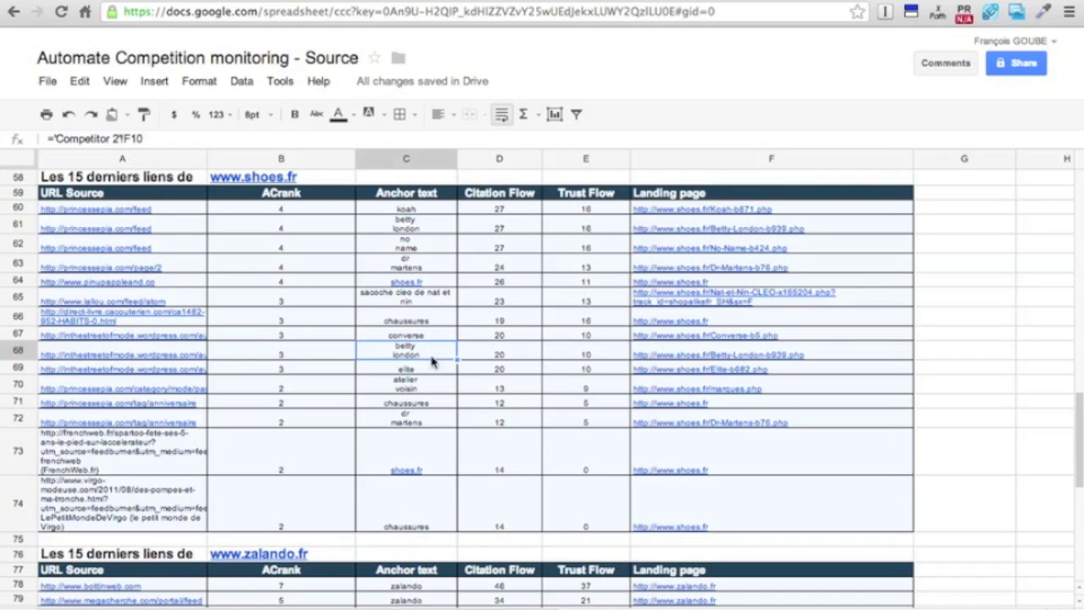
{"action": "left_click", "coordinate": [428, 227]}
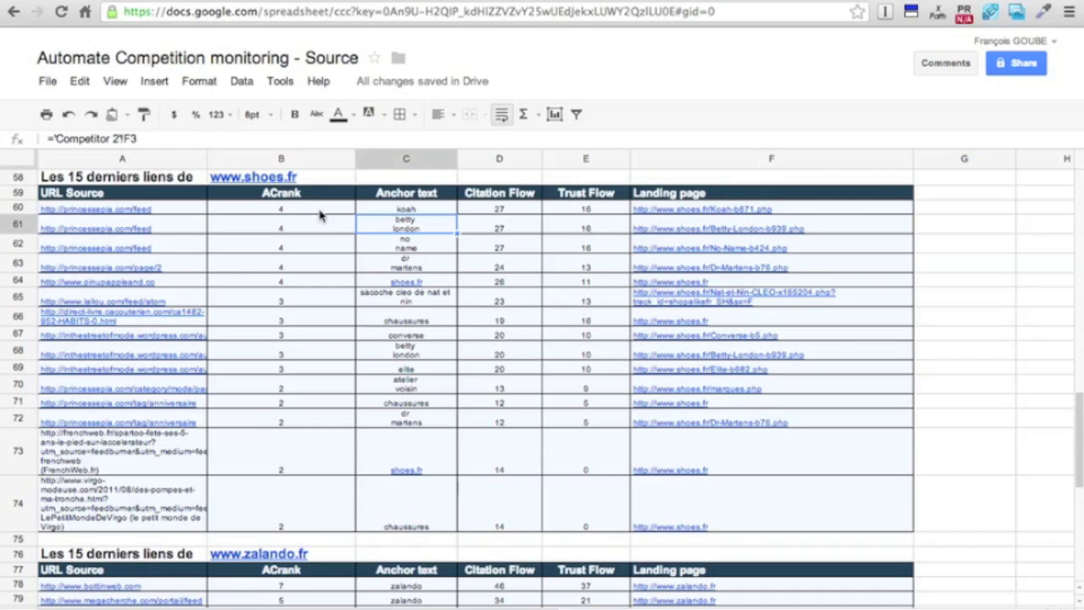
{"action": "left_click", "coordinate": [265, 212]}
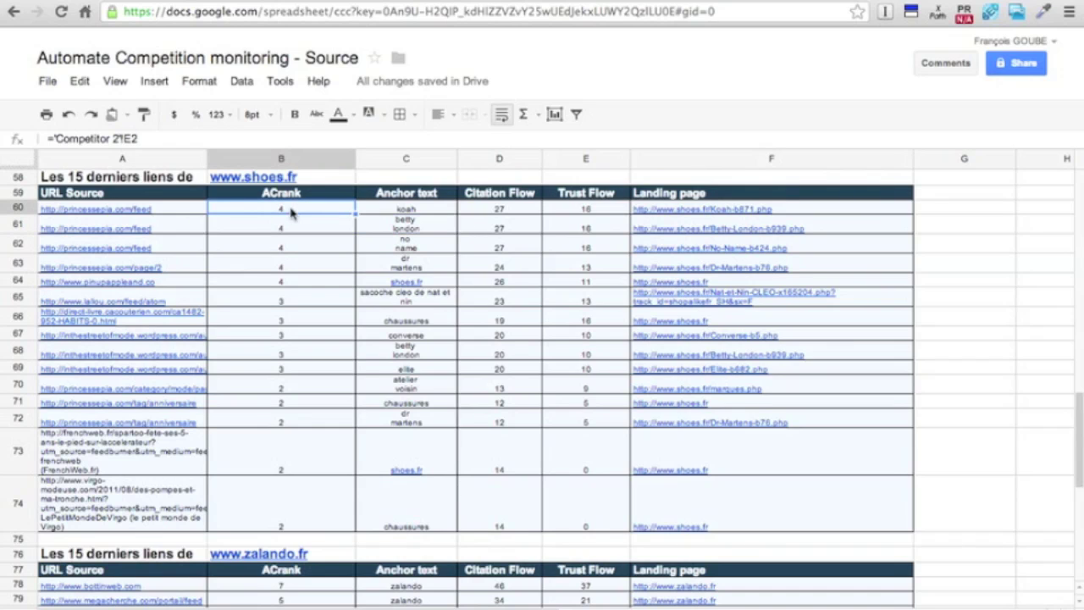
{"action": "left_click", "coordinate": [167, 212]}
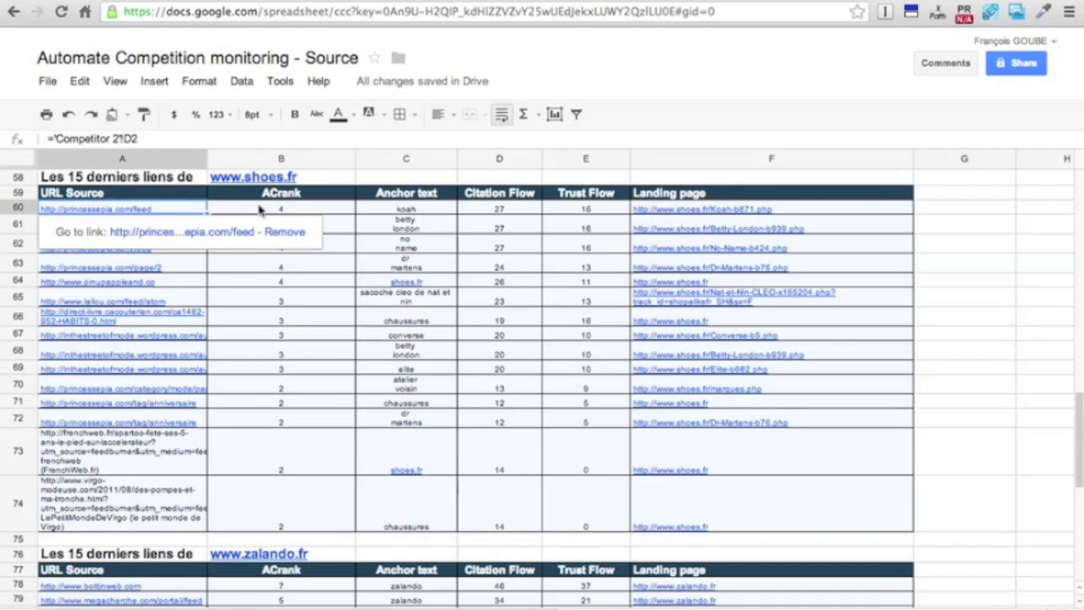
{"action": "left_click", "coordinate": [299, 269]}
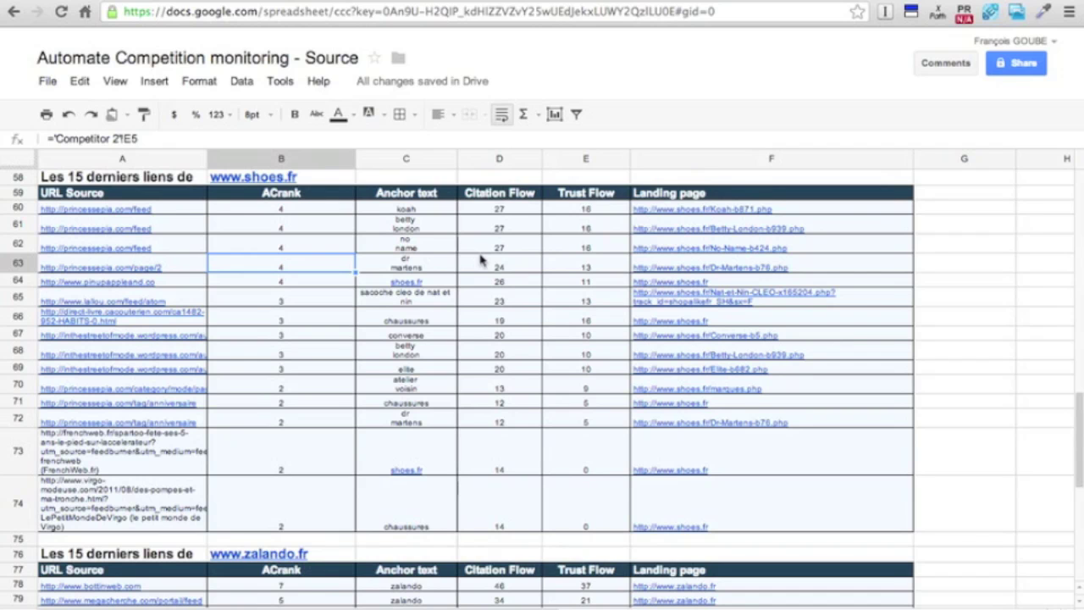
Inspect the formulas behind the start and end dates of the monitoring period in B12 and D12.
{"action": "scroll", "coordinate": [481, 260], "scroll_direction": "up", "scroll_amount": 20}
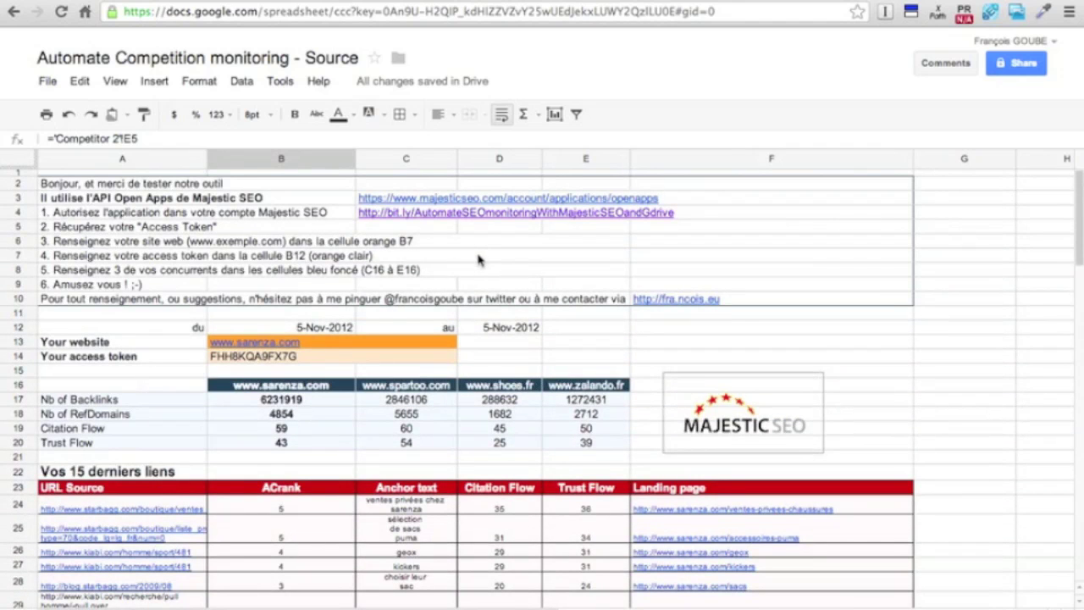
{"action": "left_click", "coordinate": [347, 329]}
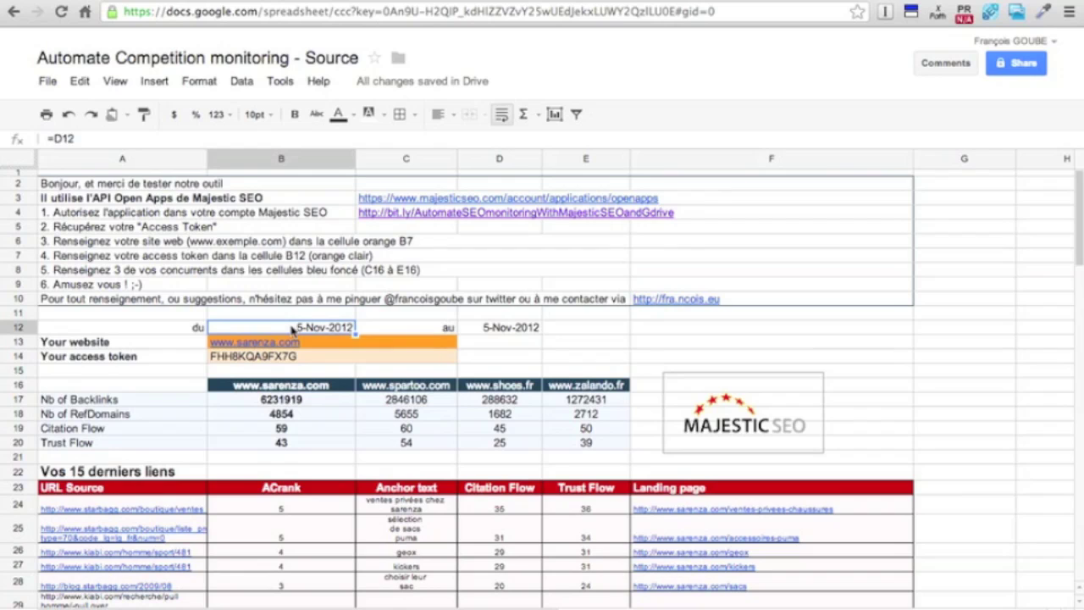
{"action": "left_click", "coordinate": [501, 330]}
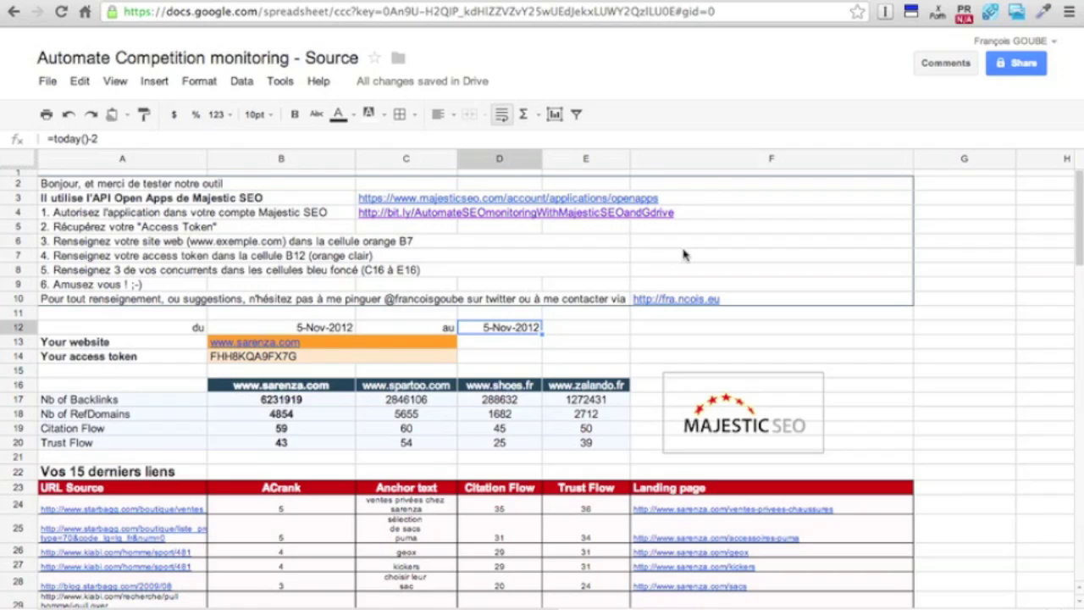
{"action": "left_click", "coordinate": [788, 258]}
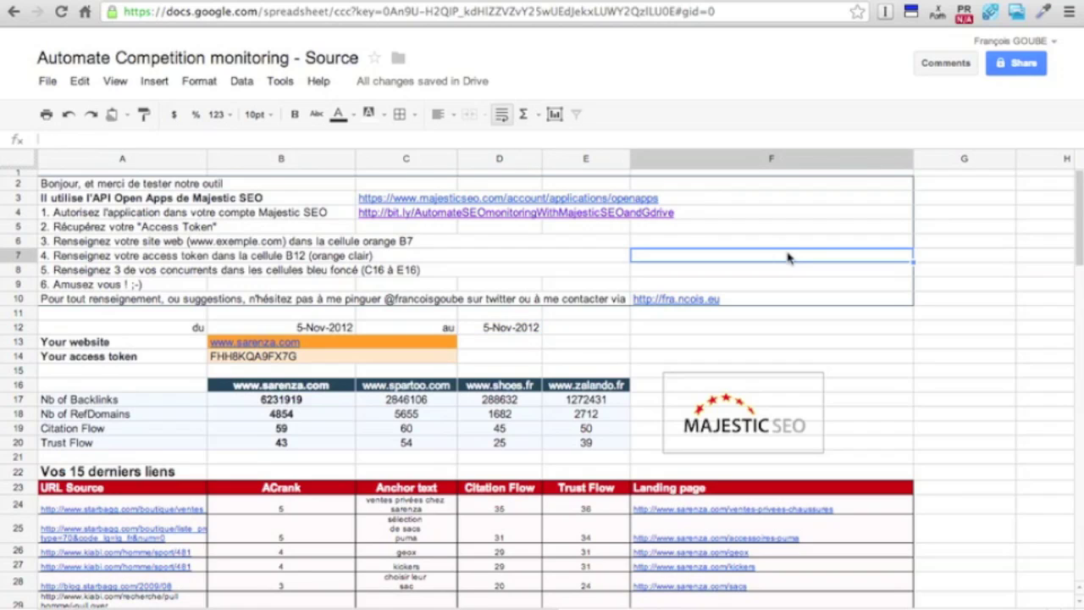
{"action": "left_click", "coordinate": [783, 242]}
{"action": "scroll", "coordinate": [747, 268], "scroll_direction": "down", "scroll_amount": 2}
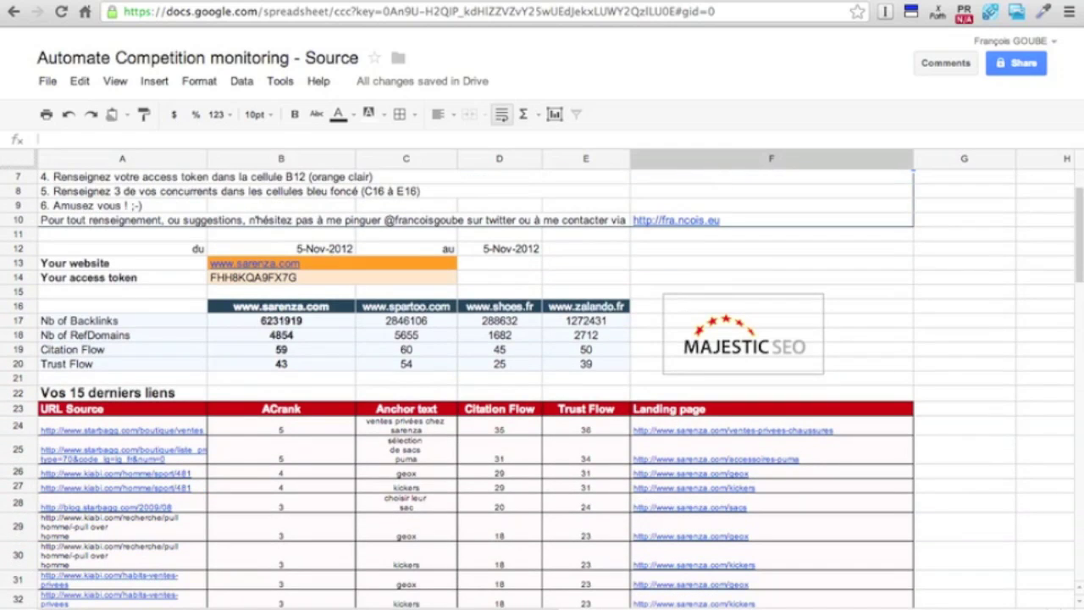
{"action": "key", "text": "ctrl+shift+Page_Down"}
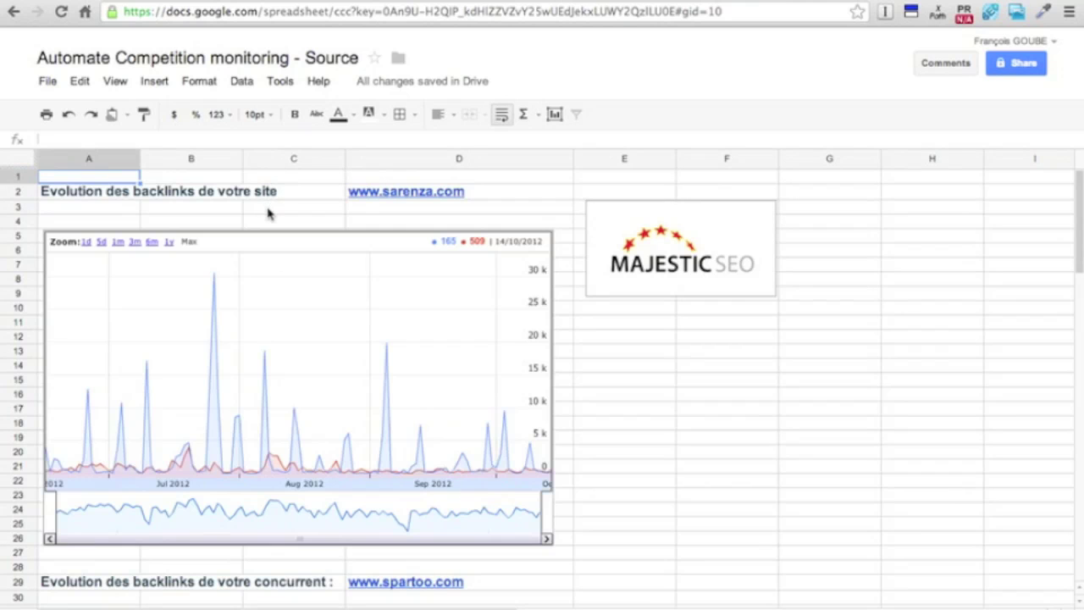
{"action": "left_click", "coordinate": [268, 211]}
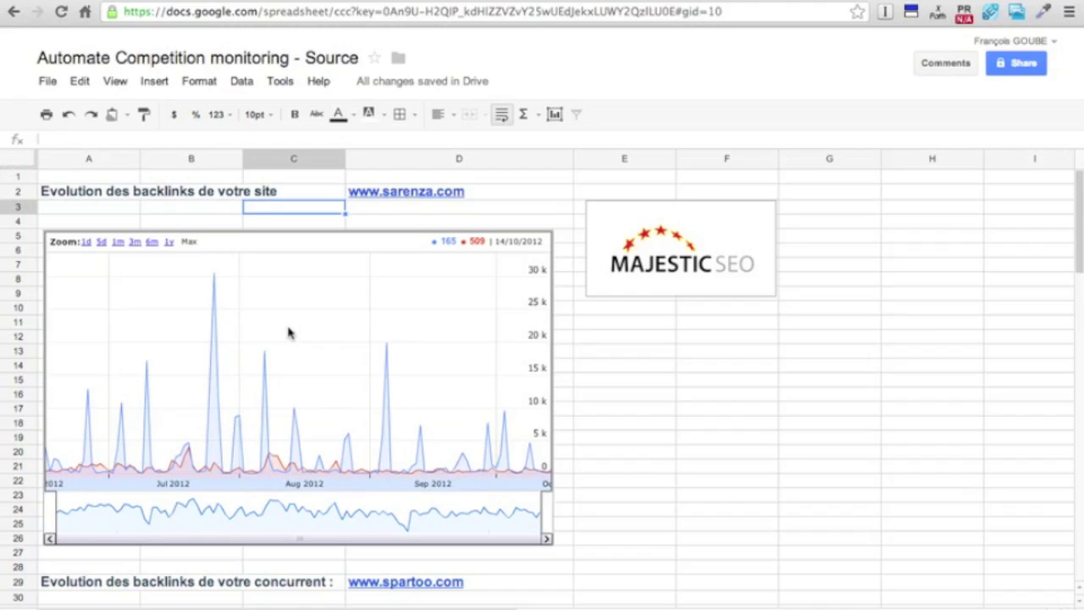
{"action": "scroll", "coordinate": [288, 333], "scroll_direction": "down", "scroll_amount": 5}
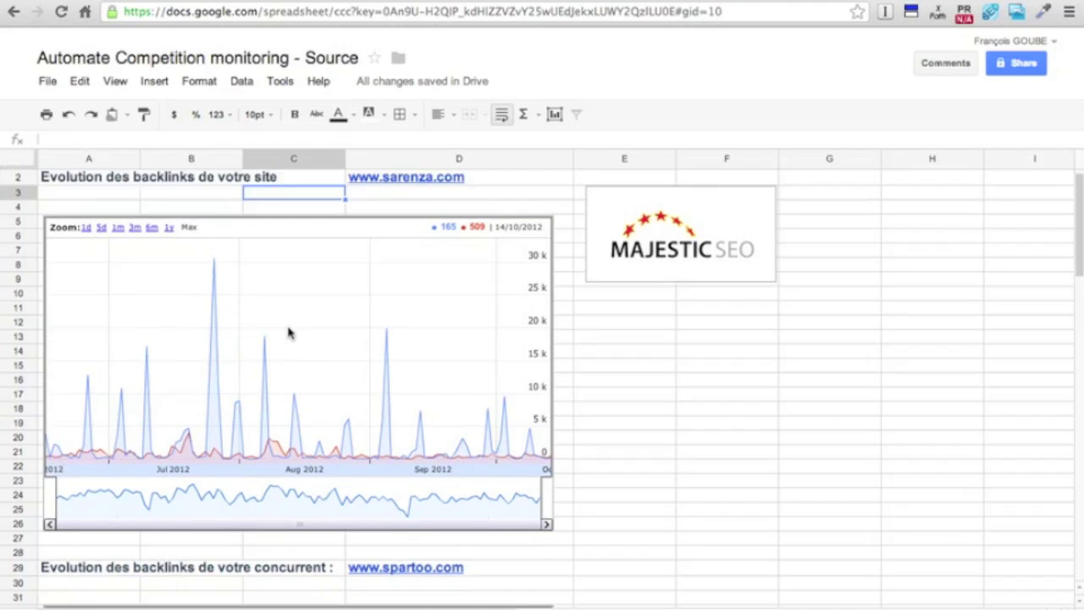
{"action": "scroll", "coordinate": [288, 333], "scroll_direction": "down", "scroll_amount": 6}
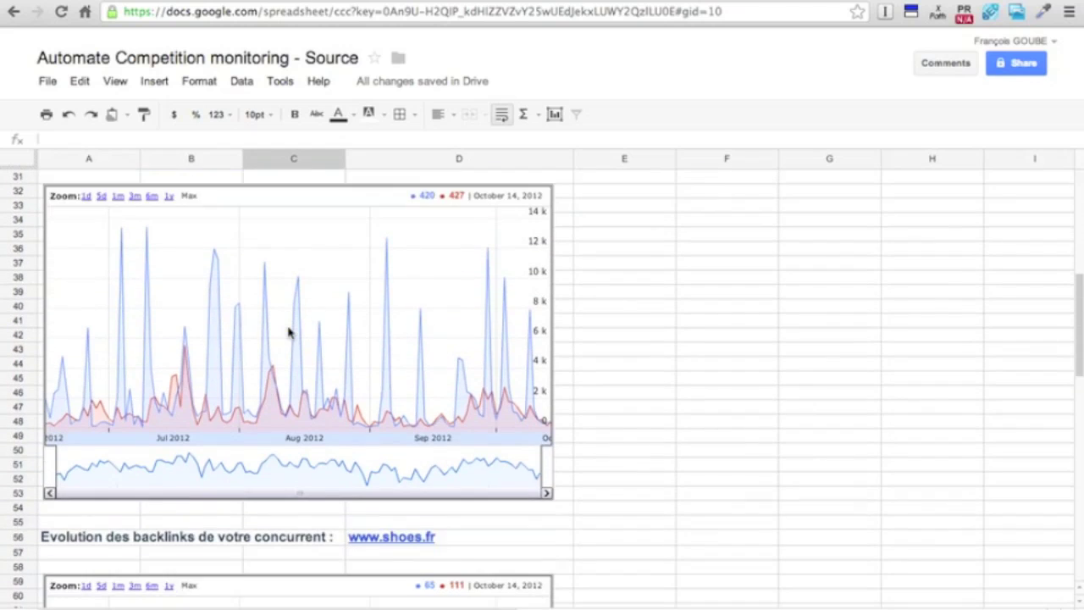
{"action": "scroll", "coordinate": [288, 333], "scroll_direction": "up", "scroll_amount": 2}
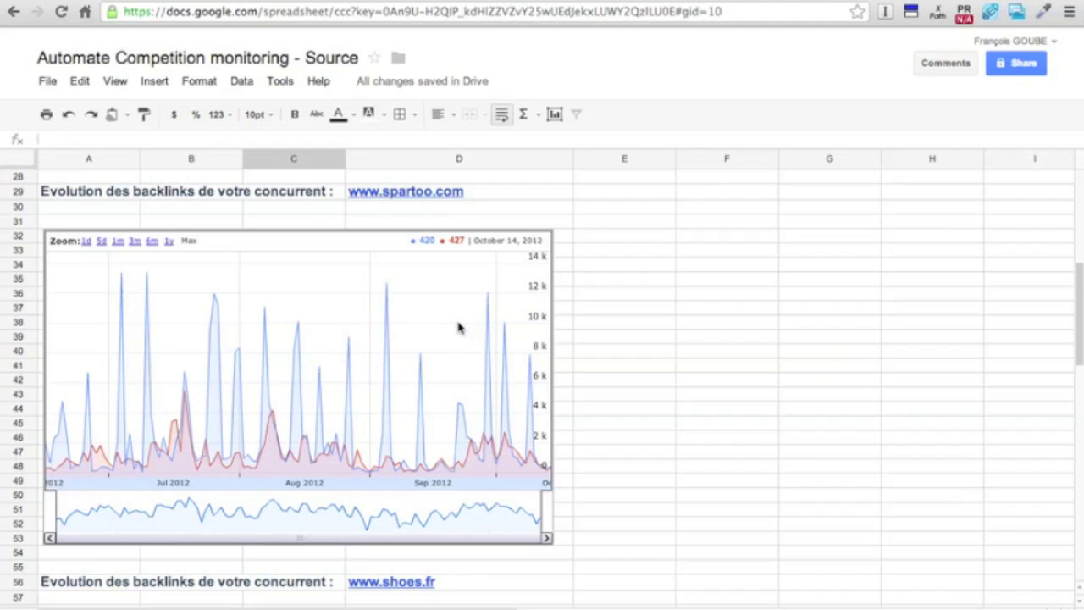
{"action": "scroll", "coordinate": [458, 327], "scroll_direction": "down", "scroll_amount": 5}
{"action": "scroll", "coordinate": [458, 327], "scroll_direction": "down", "scroll_amount": 5}
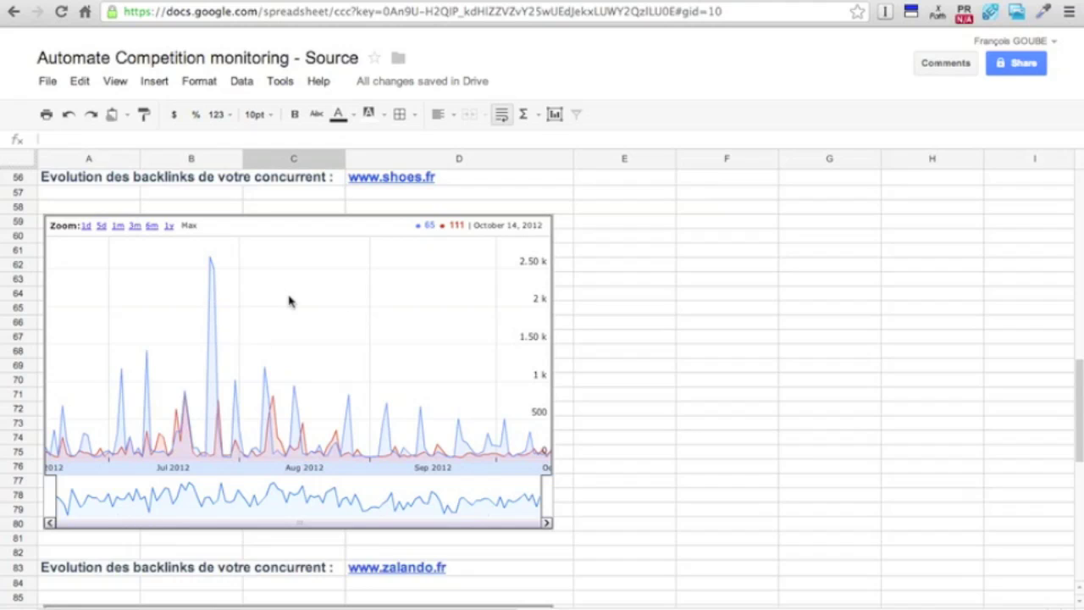
{"action": "scroll", "coordinate": [415, 316], "scroll_direction": "down", "scroll_amount": 4}
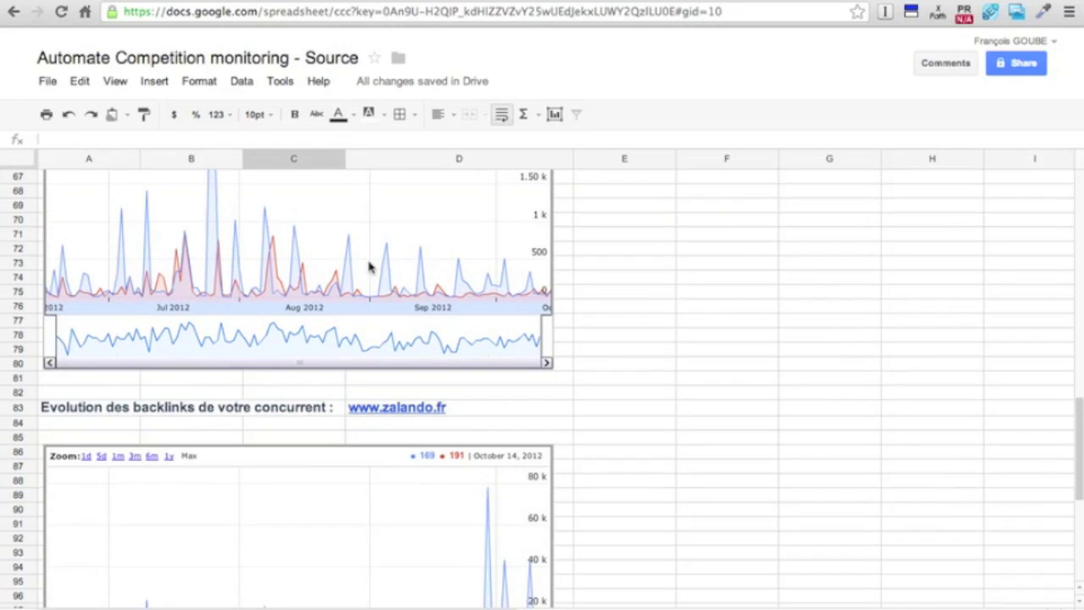
{"action": "scroll", "coordinate": [373, 270], "scroll_direction": "down", "scroll_amount": 2}
{"action": "scroll", "coordinate": [370, 267], "scroll_direction": "up", "scroll_amount": 4}
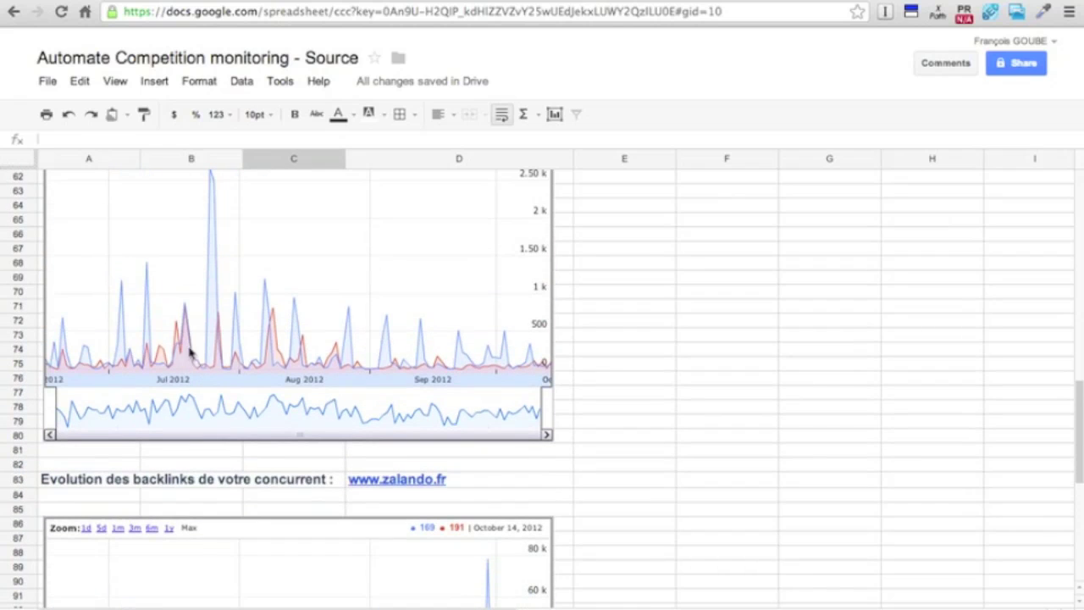
{"action": "scroll", "coordinate": [310, 313], "scroll_direction": "down", "scroll_amount": 7}
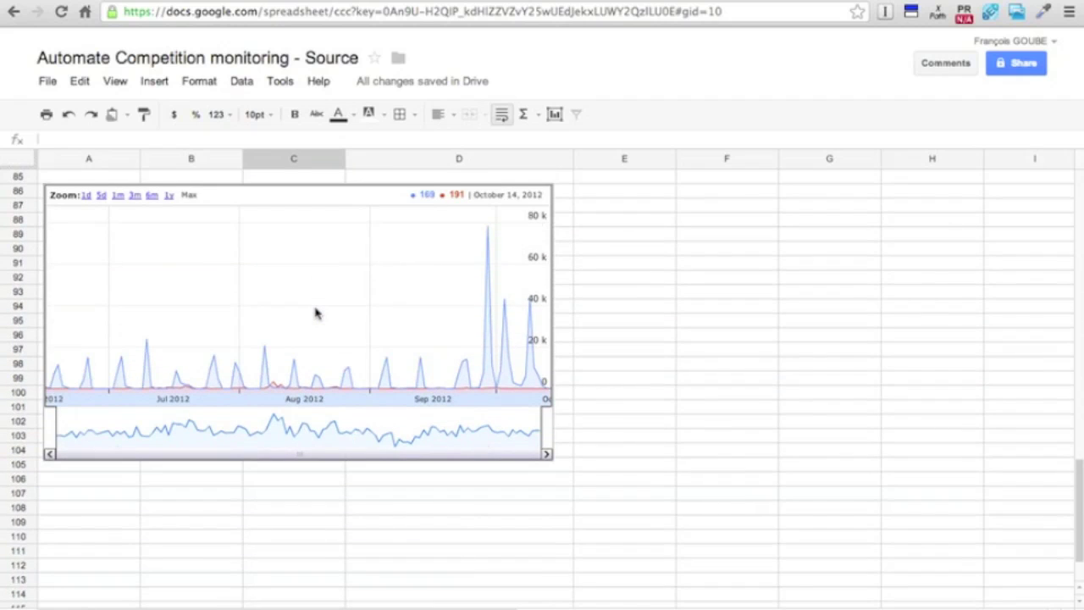
{"action": "scroll", "coordinate": [315, 313], "scroll_direction": "up", "scroll_amount": 1}
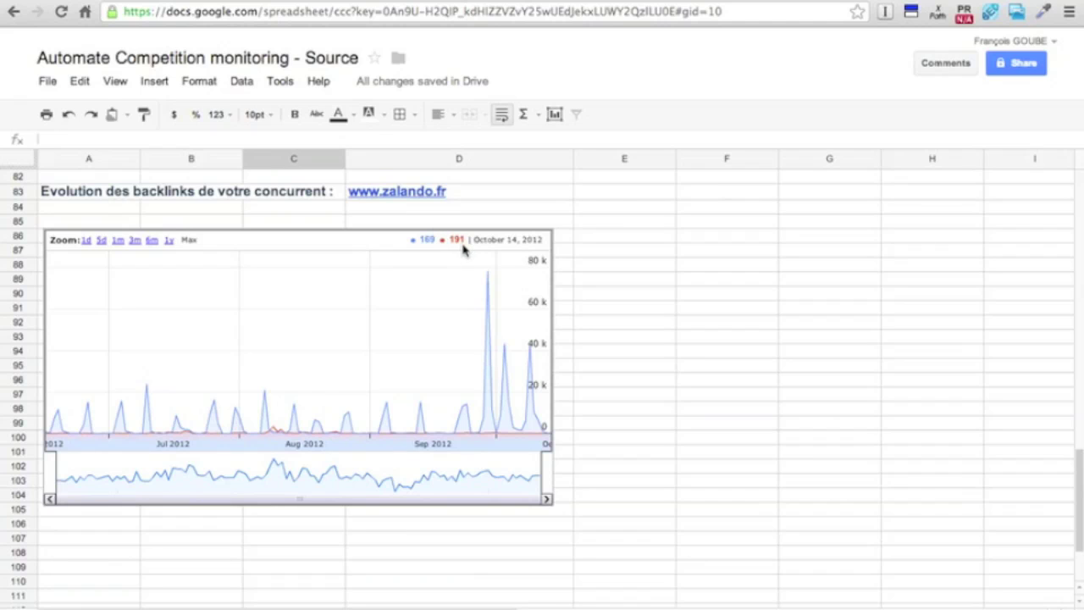
{"action": "scroll", "coordinate": [463, 248], "scroll_direction": "up", "scroll_amount": 10}
{"action": "scroll", "coordinate": [464, 248], "scroll_direction": "up", "scroll_amount": 14}
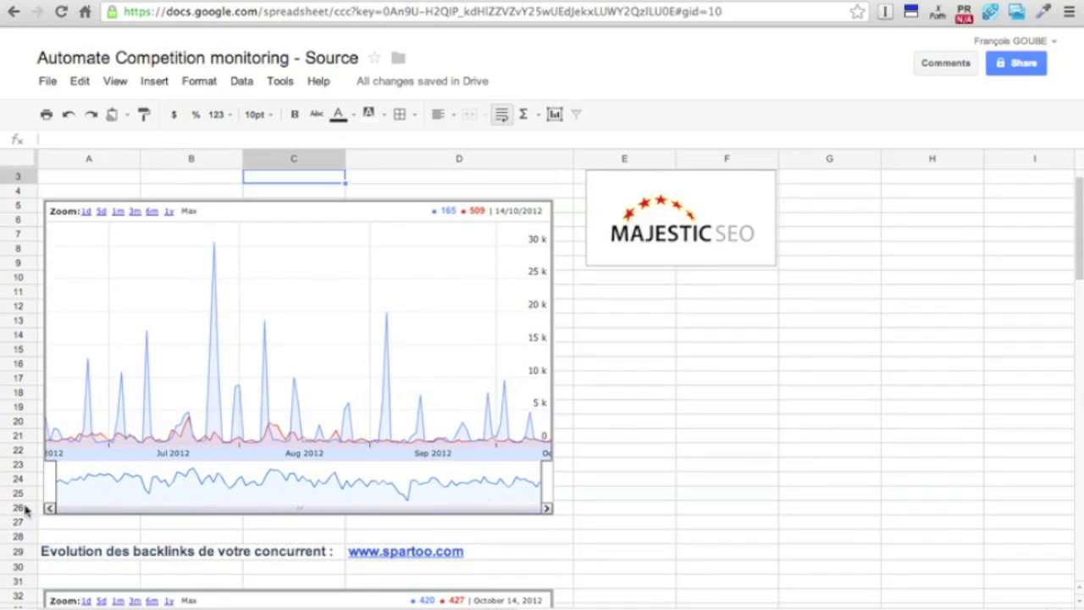
{"action": "left_click", "coordinate": [98, 481]}
{"action": "left_click_drag", "start_coordinate": [50, 484], "coordinate": [449, 491]}
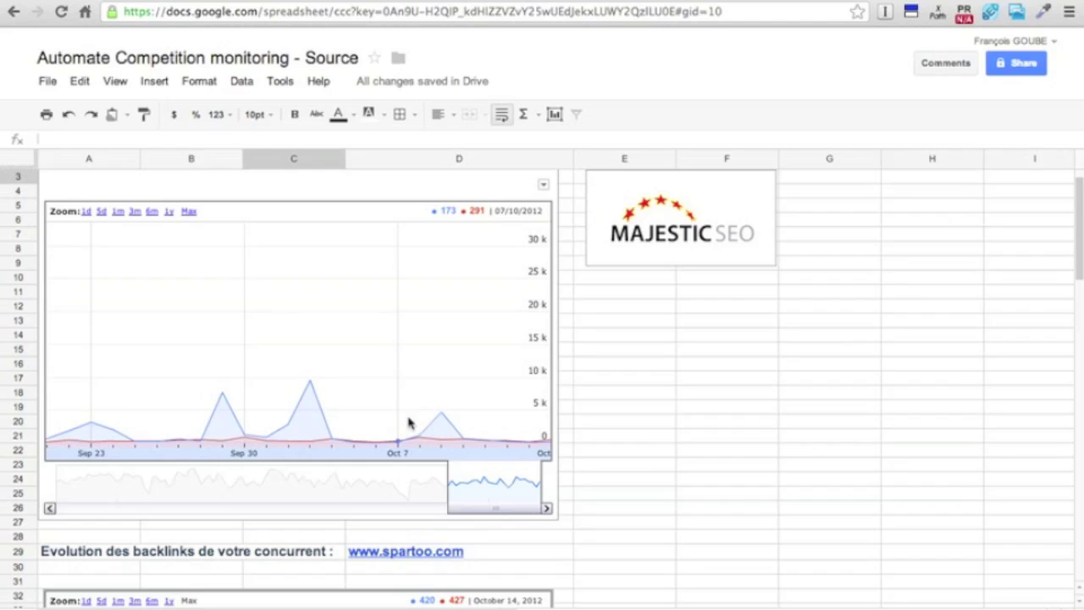
{"action": "key", "text": "Escape"}
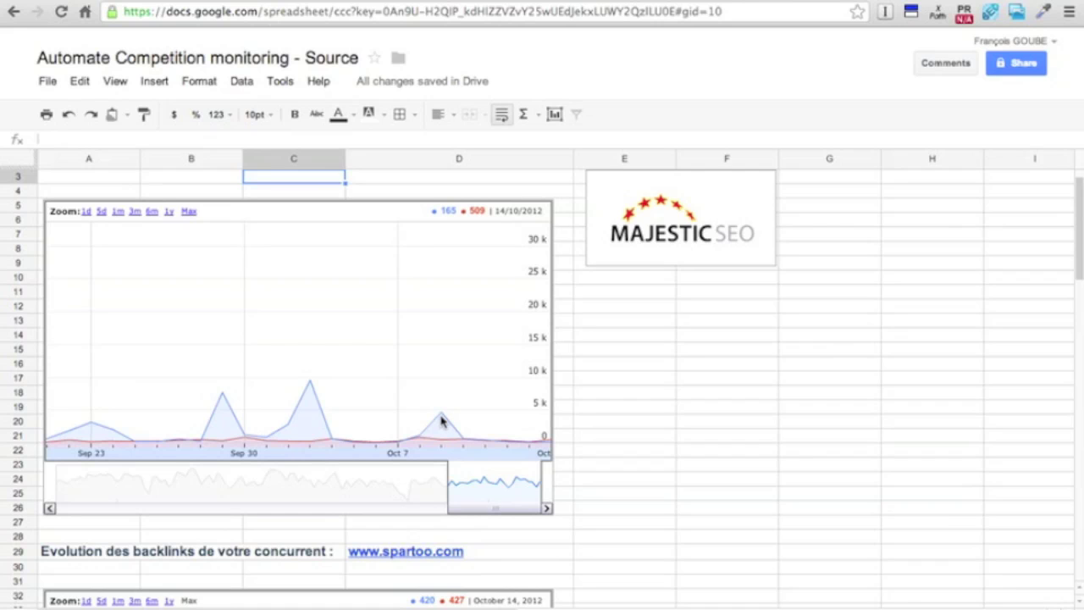
{"action": "scroll", "coordinate": [440, 421], "scroll_direction": "up", "scroll_amount": 1}
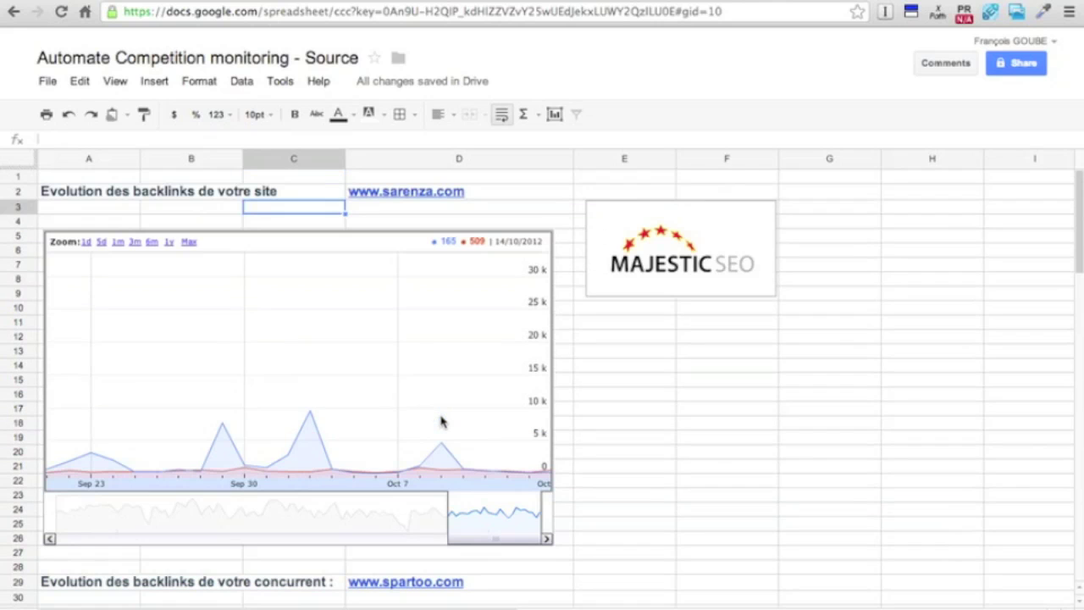